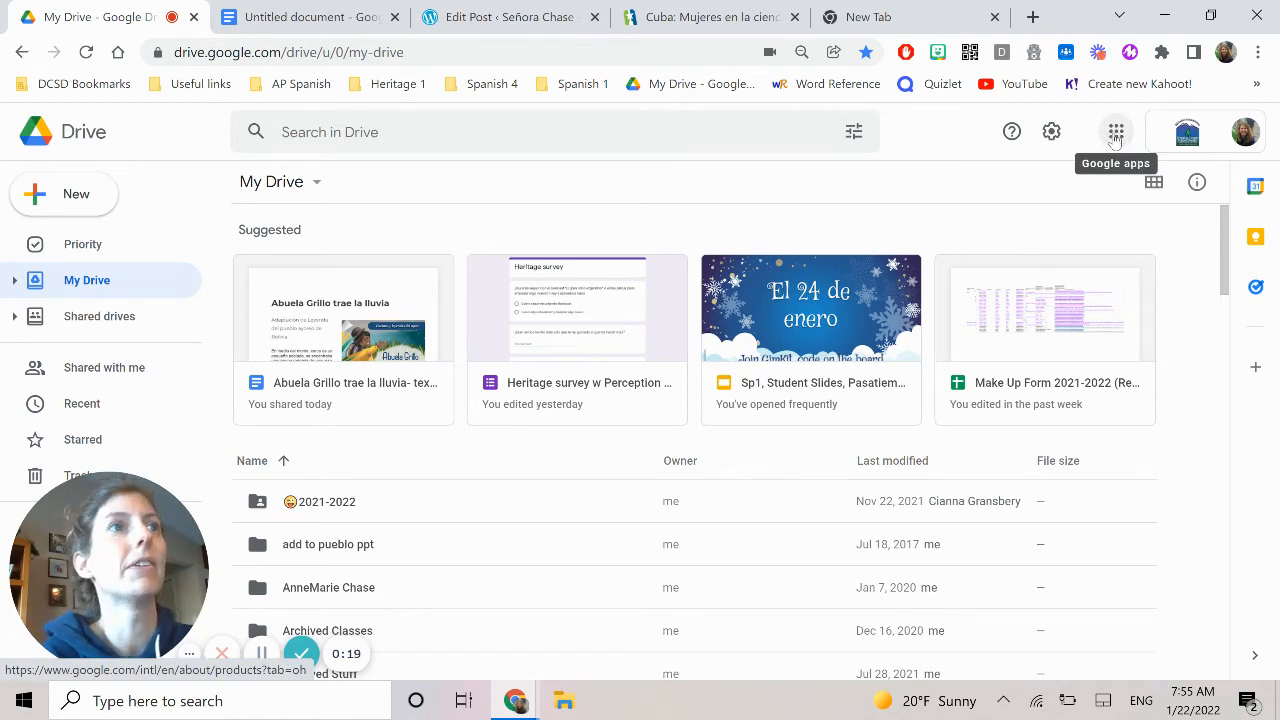
Step: Browse the available Google apps and open Google Keep
left_click(1116, 140)
scroll(1200, 235, "down", 1)
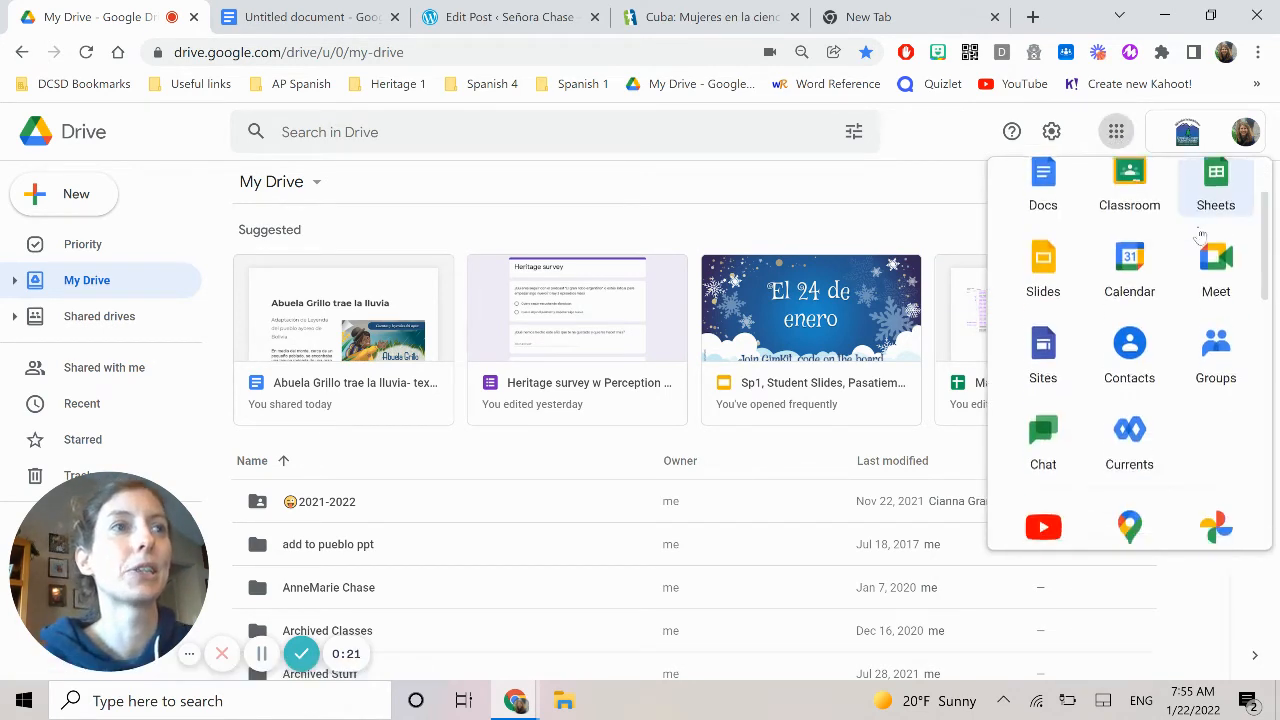
scroll(1200, 240, "down", 2)
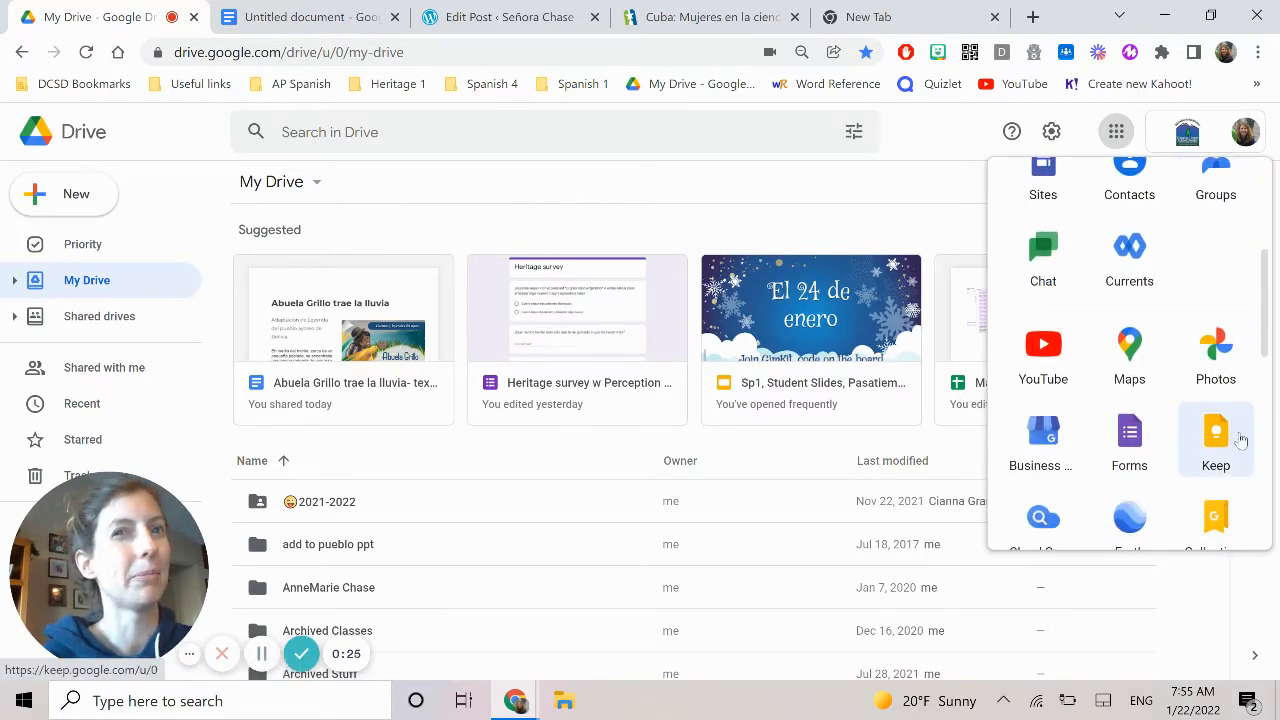
scroll(1205, 300, "down", 5)
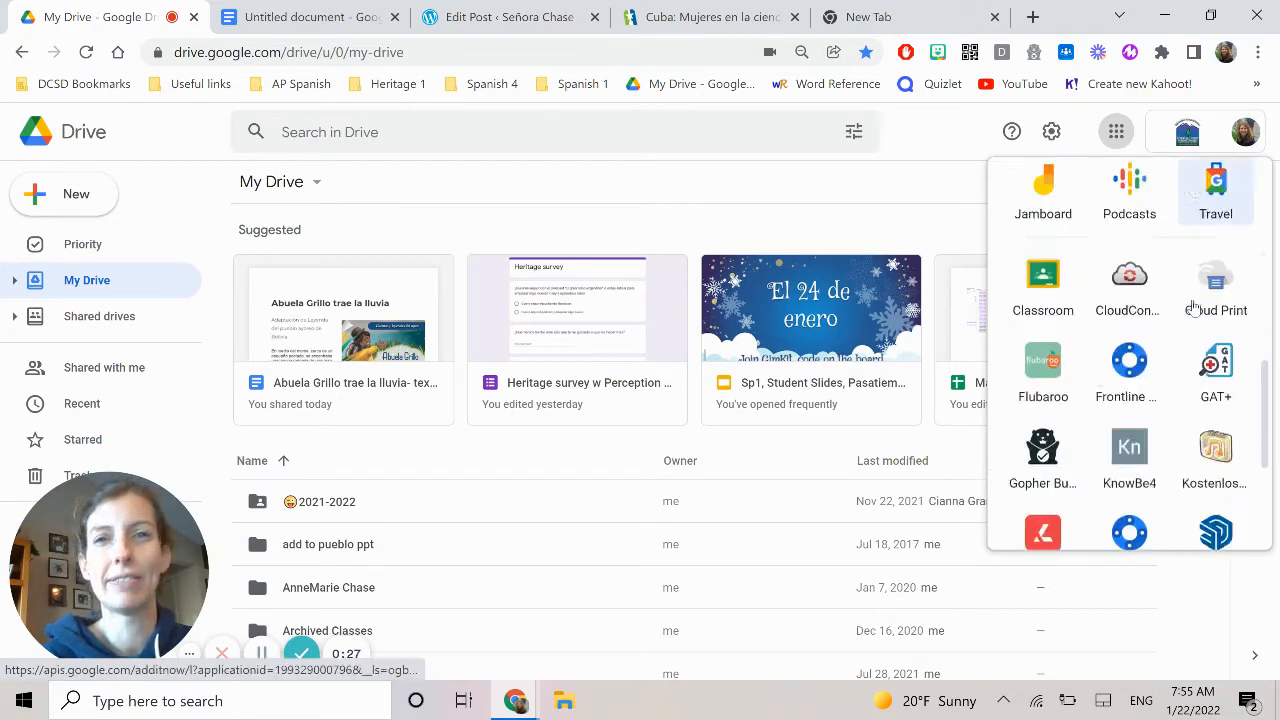
scroll(1193, 310, "down", 3)
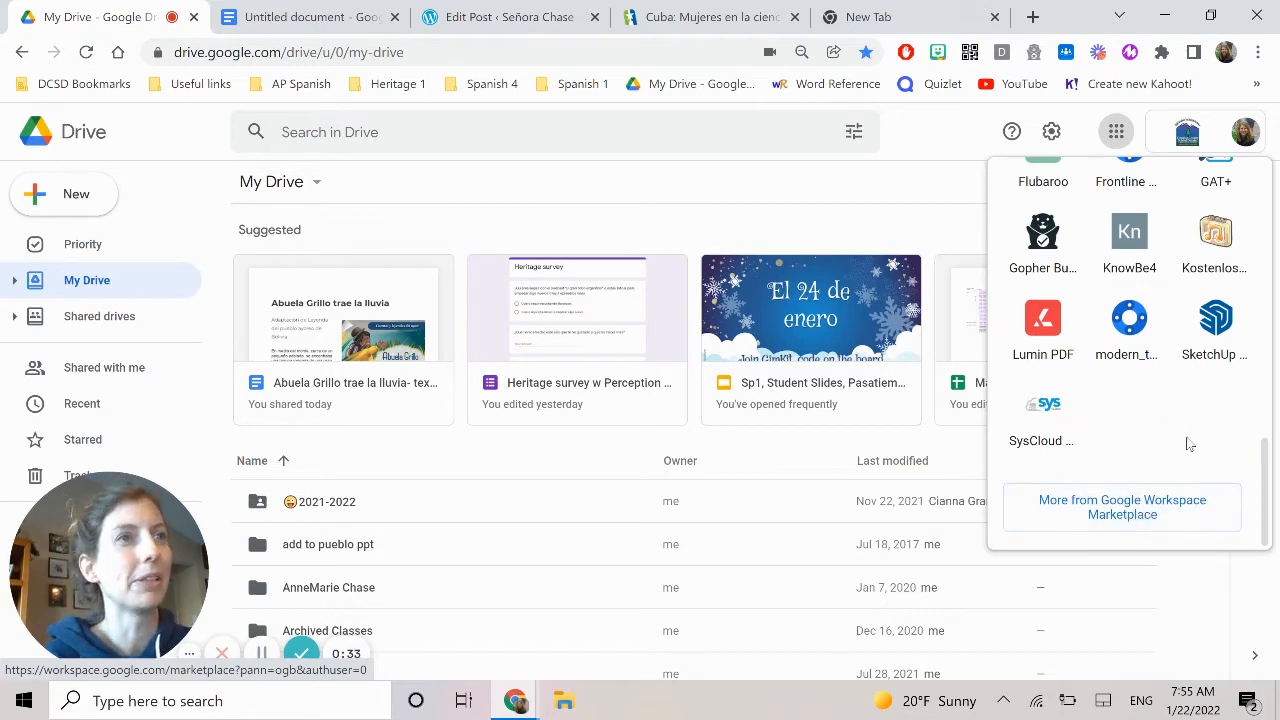
scroll(1186, 443, "up", 3)
scroll(1195, 470, "up", 3)
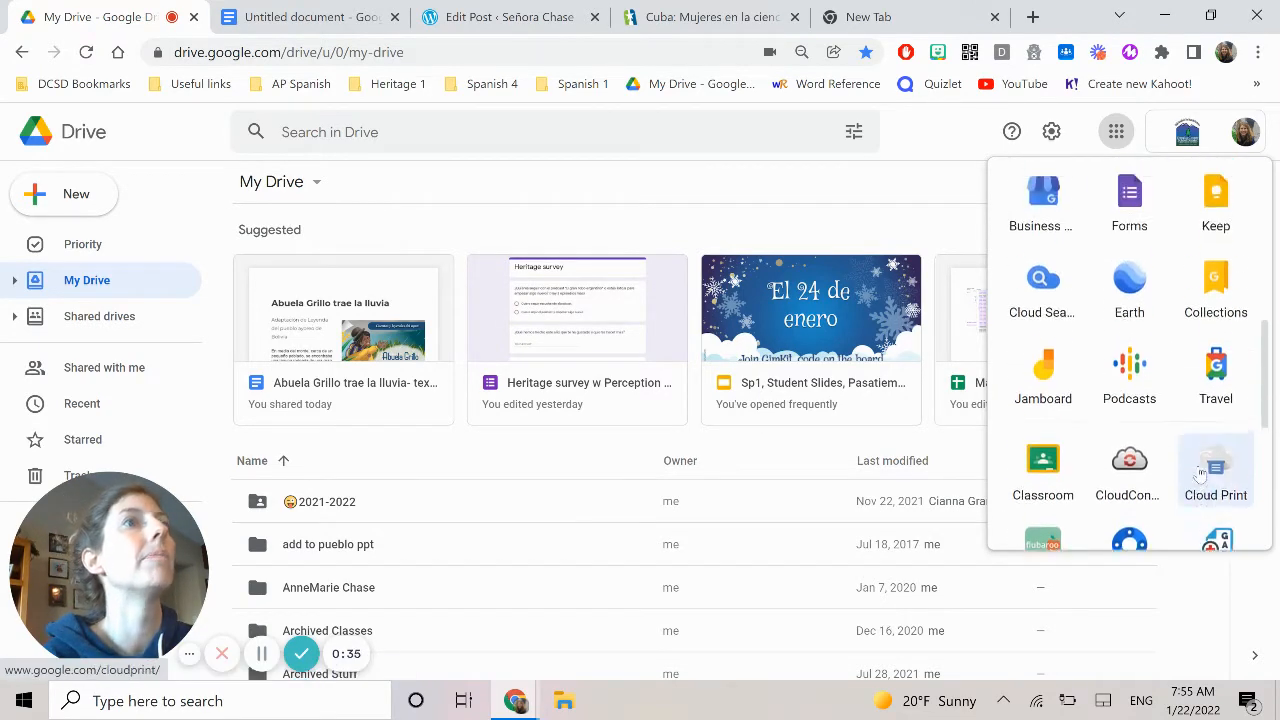
left_click(1215, 405)
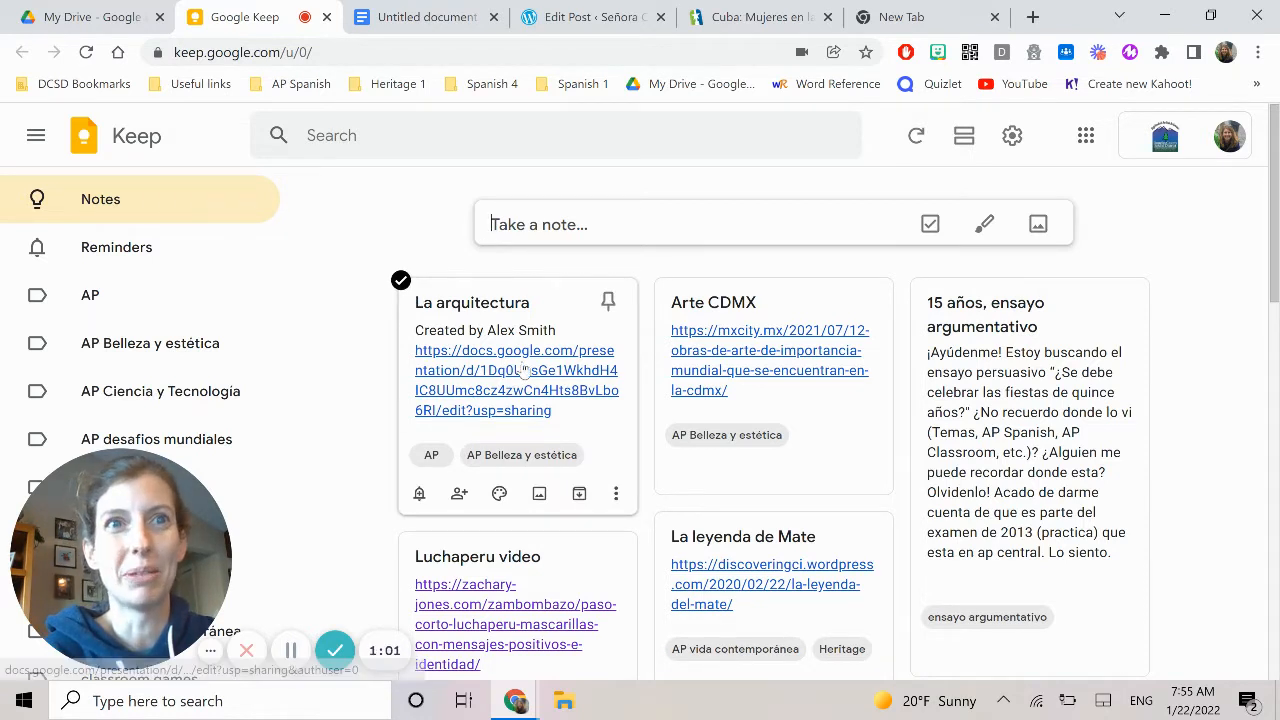
Step: Review the label choices for the "La arquitectura" note, and leave its labels as they are
left_click(616, 494)
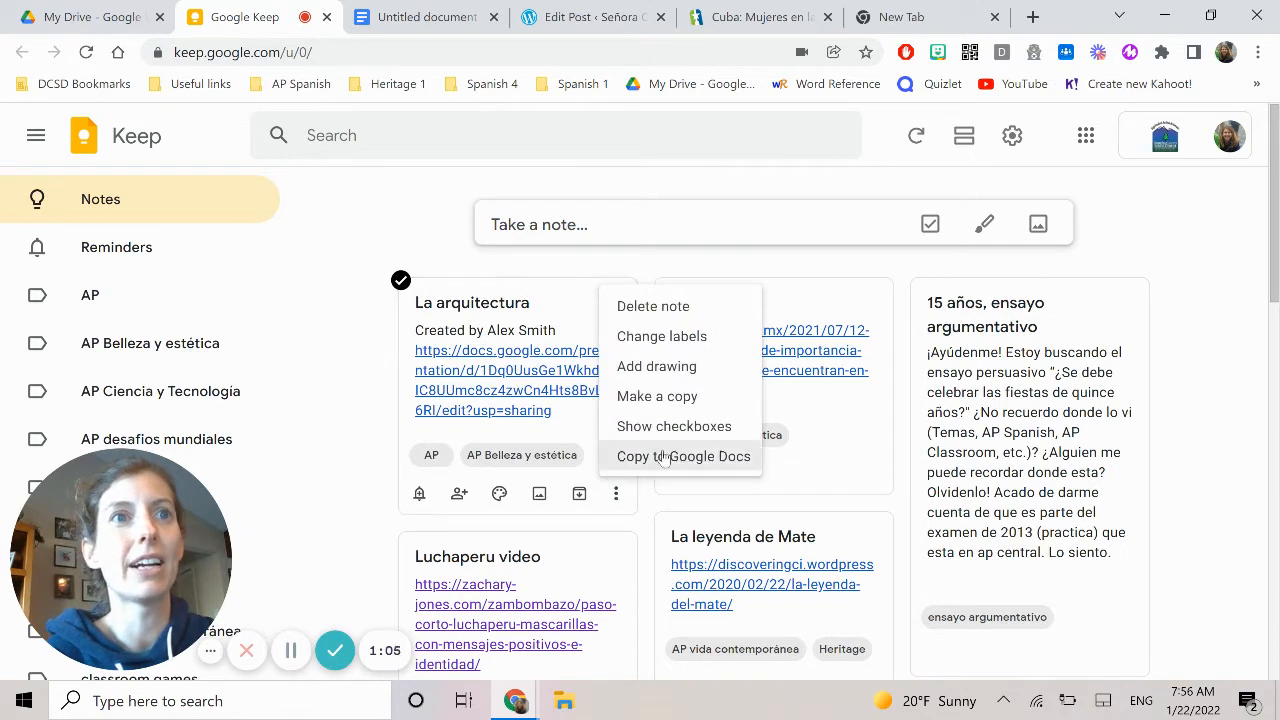
left_click(704, 336)
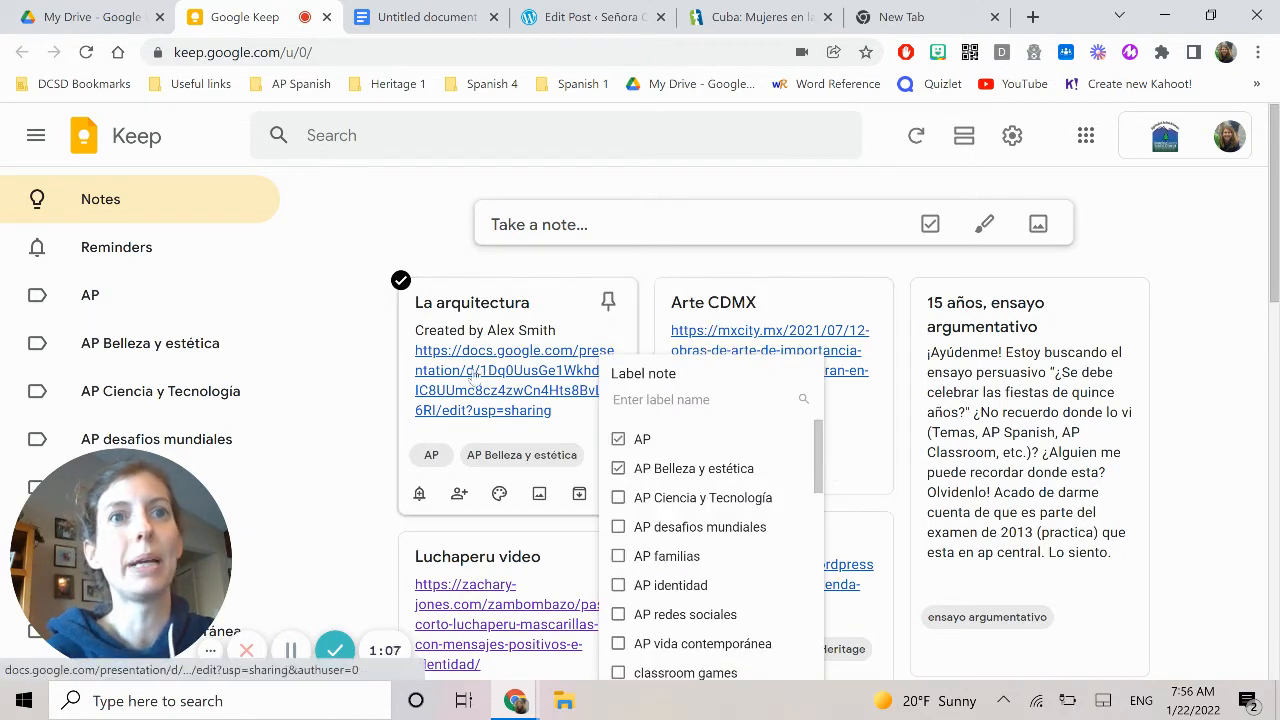
scroll(672, 590, "down", 1)
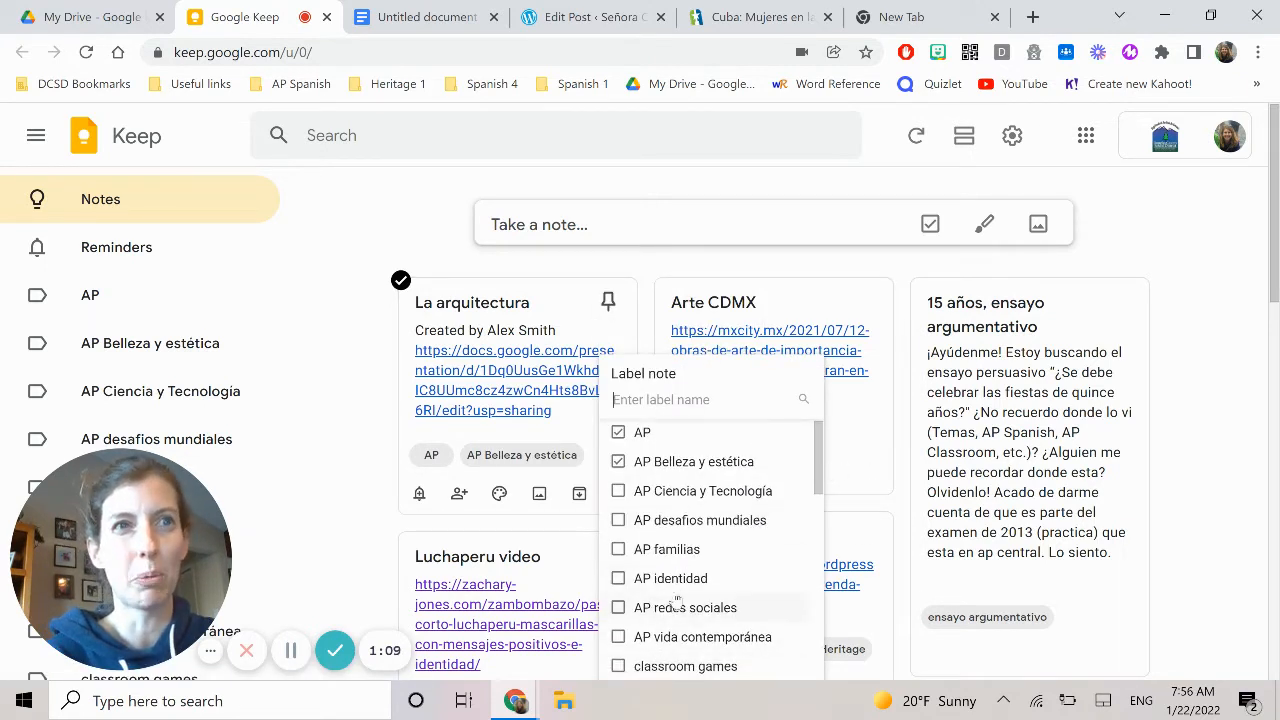
left_click(477, 242)
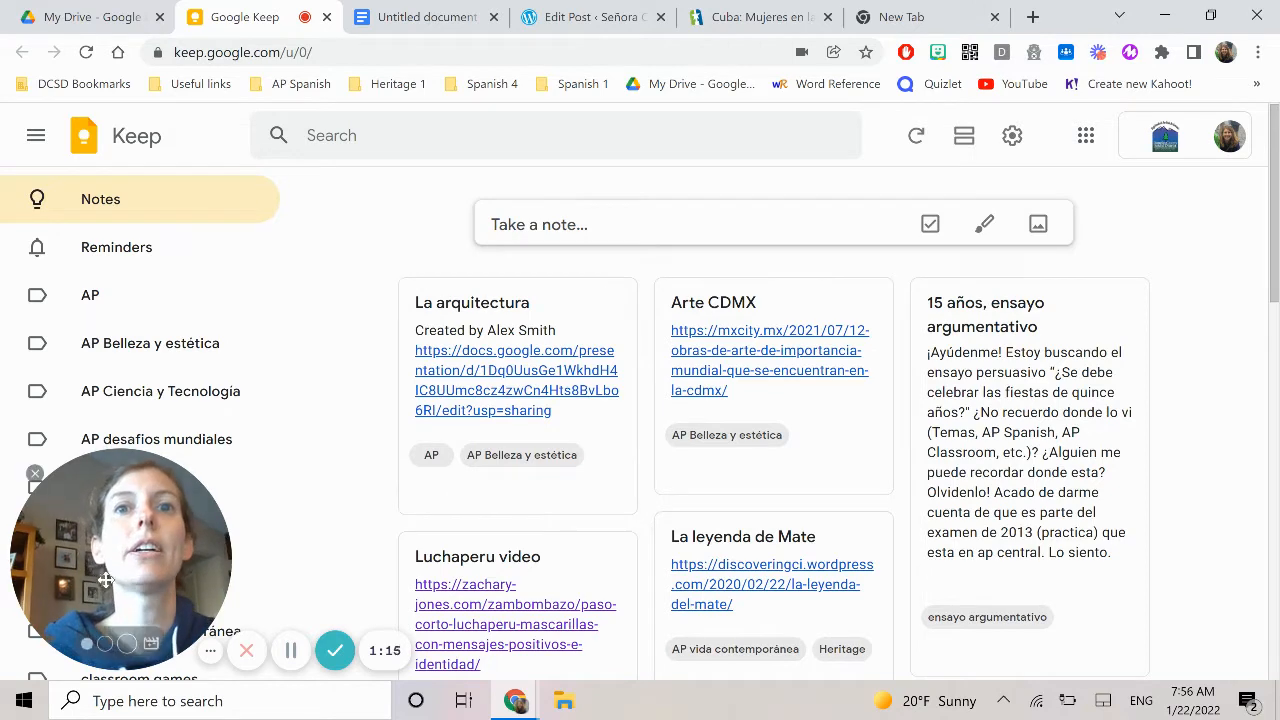
Step: Look through the label list, show the notes labelled "AP Ciencia y Tecnología" and browse them
left_click_drag(184, 543, 915, 387)
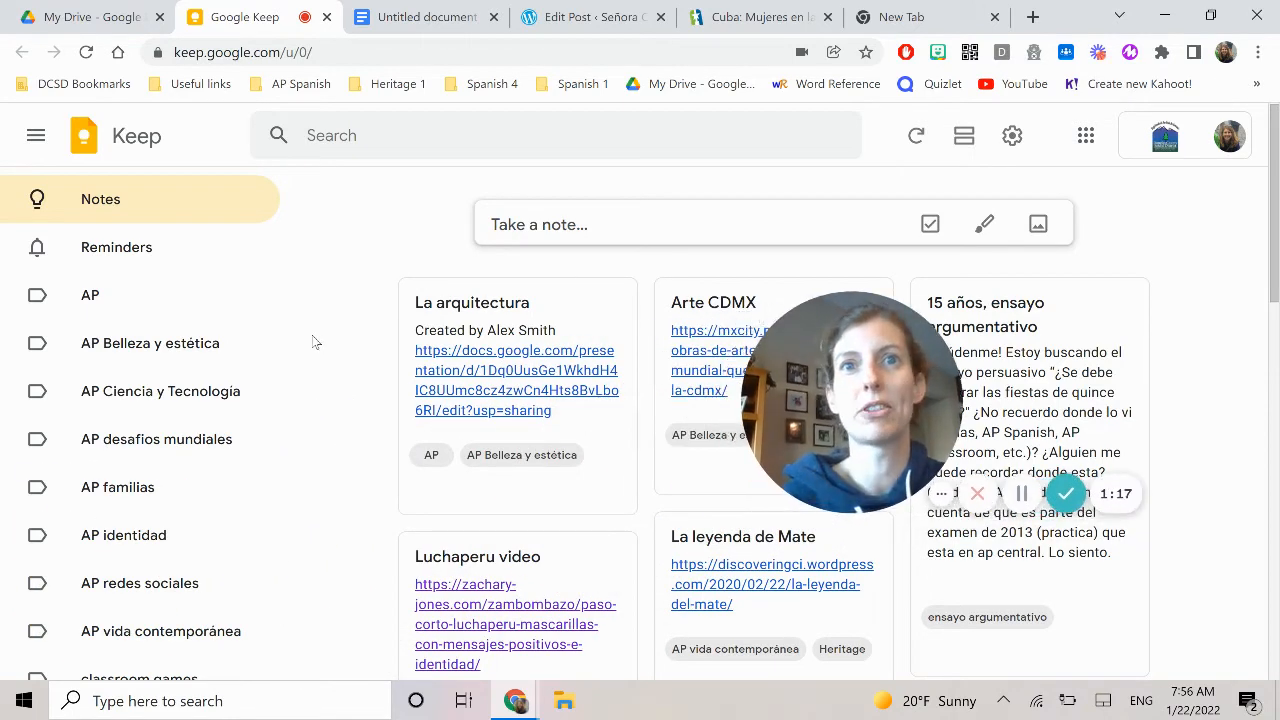
scroll(95, 563, "down", 8)
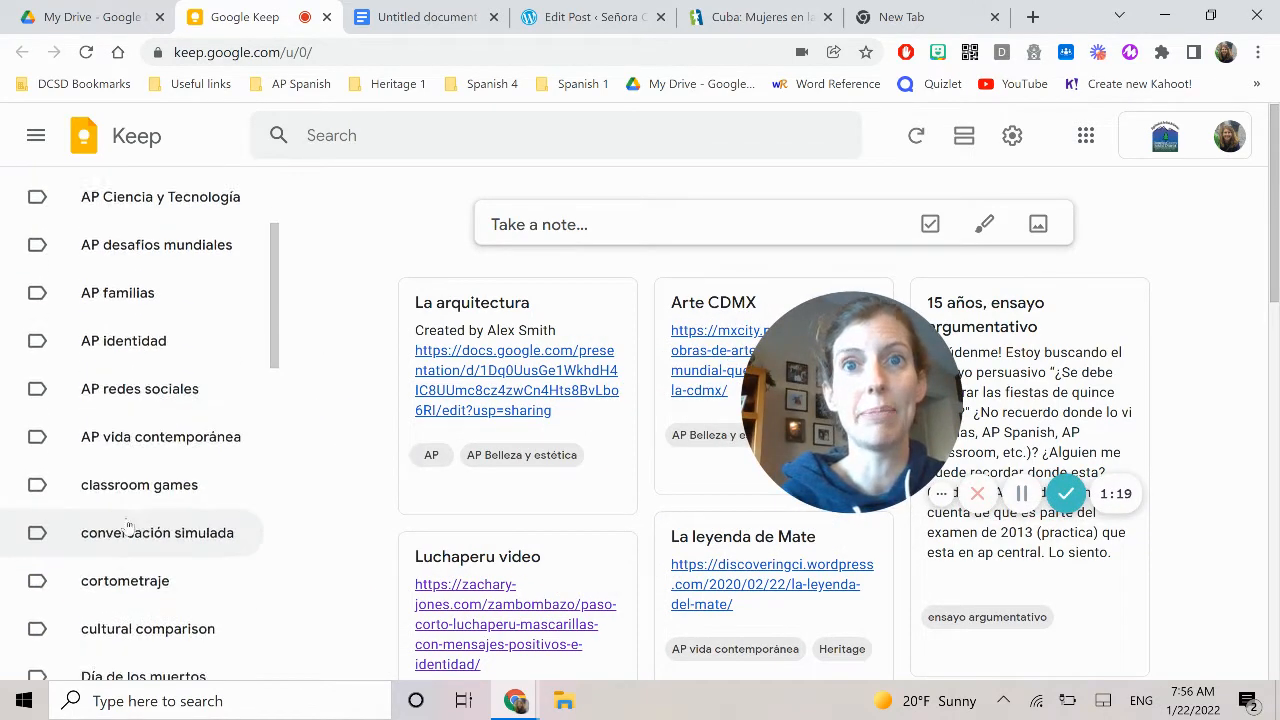
scroll(142, 523, "up", 7)
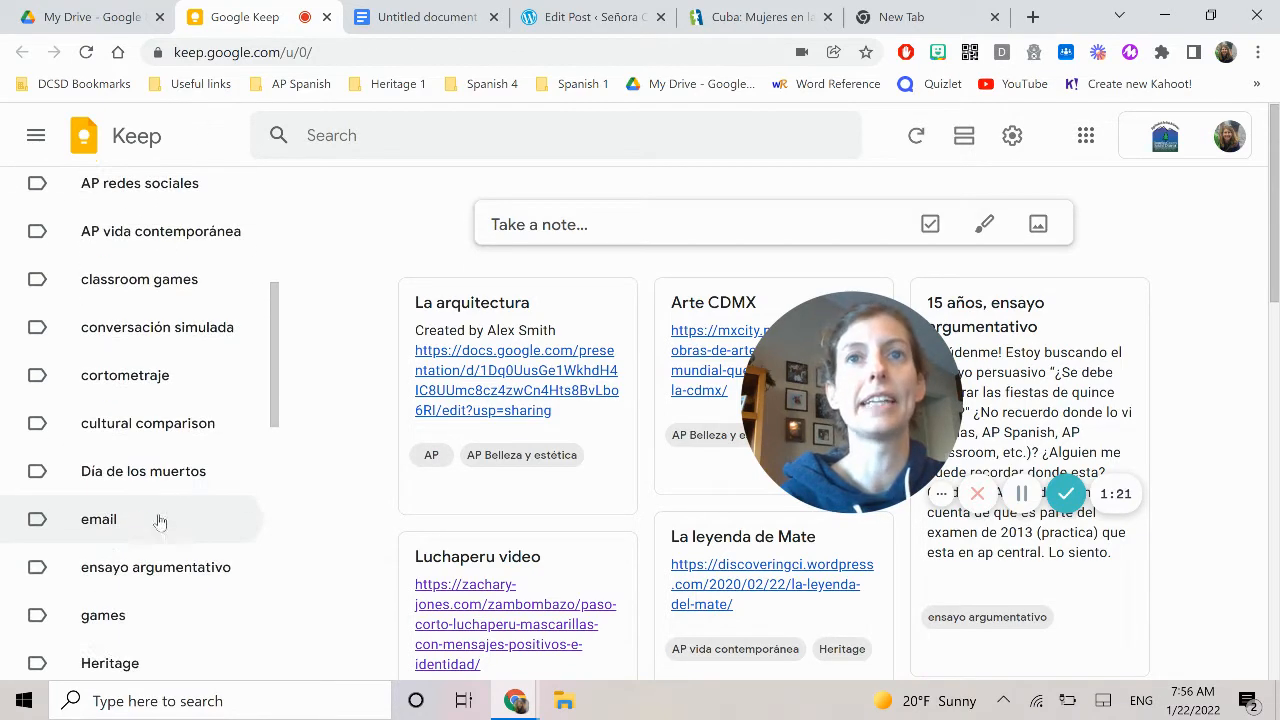
scroll(174, 508, "up", 2)
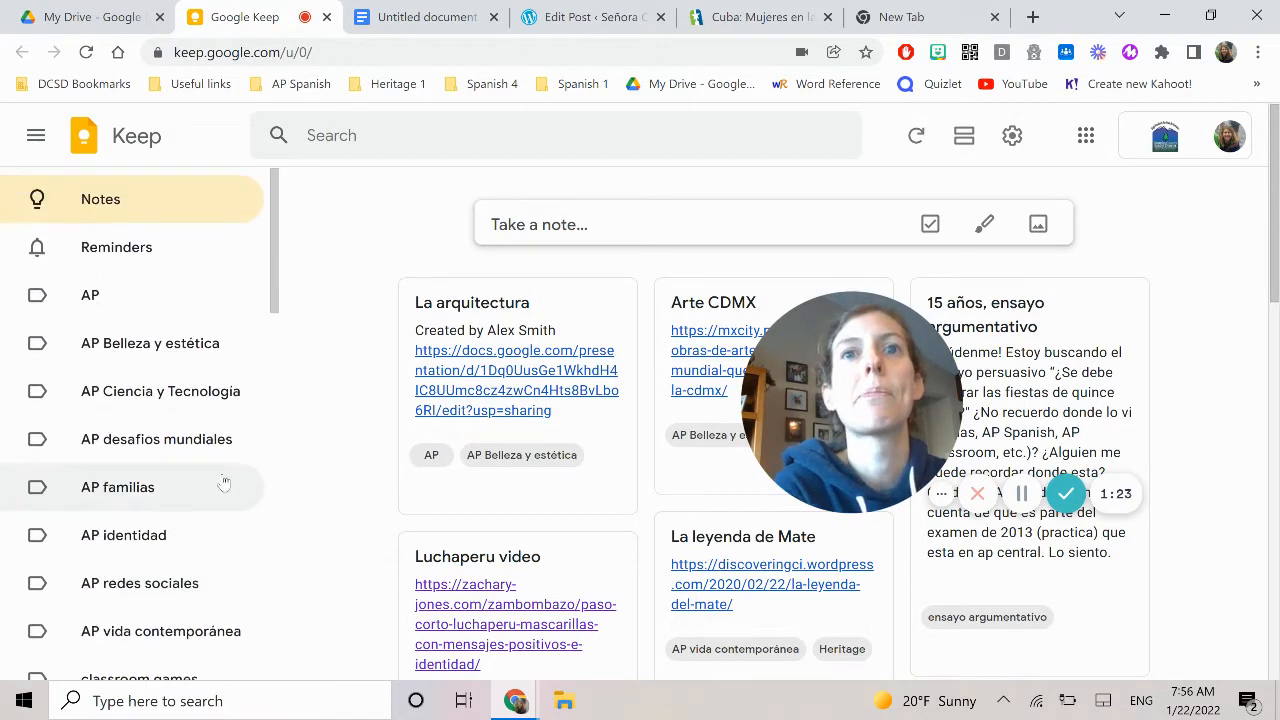
left_click(141, 400)
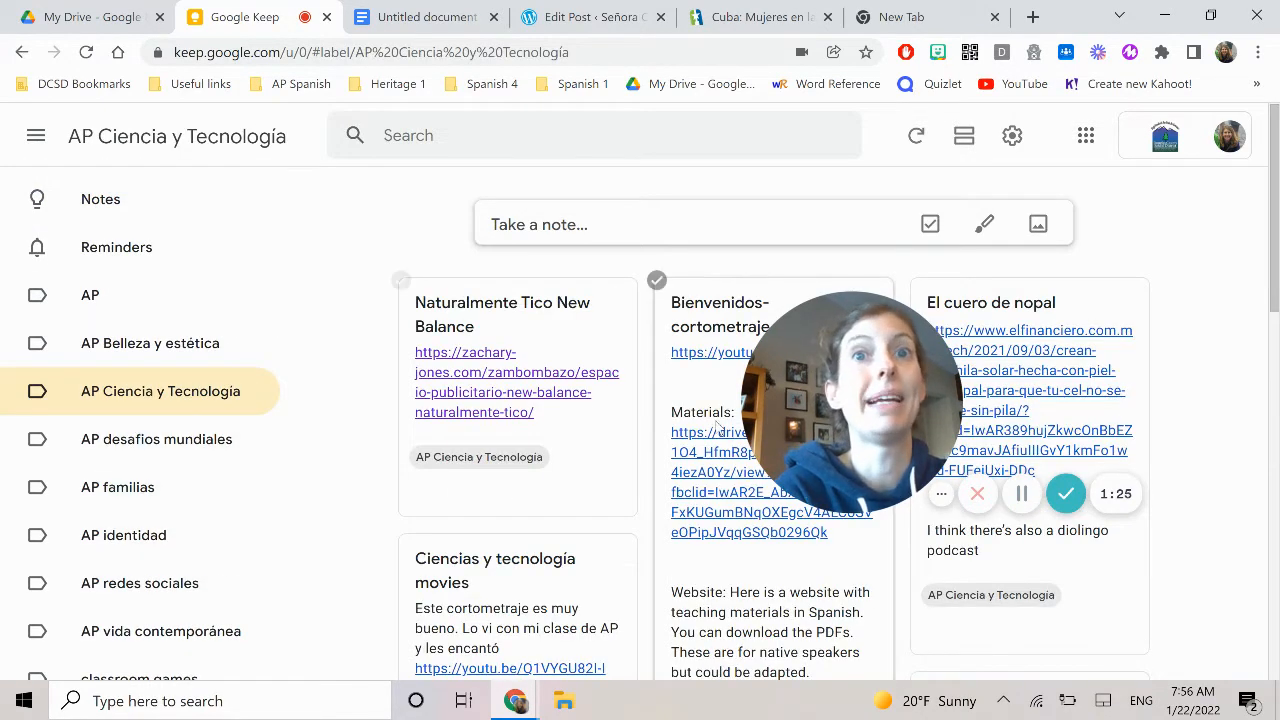
left_click_drag(822, 368, 170, 507)
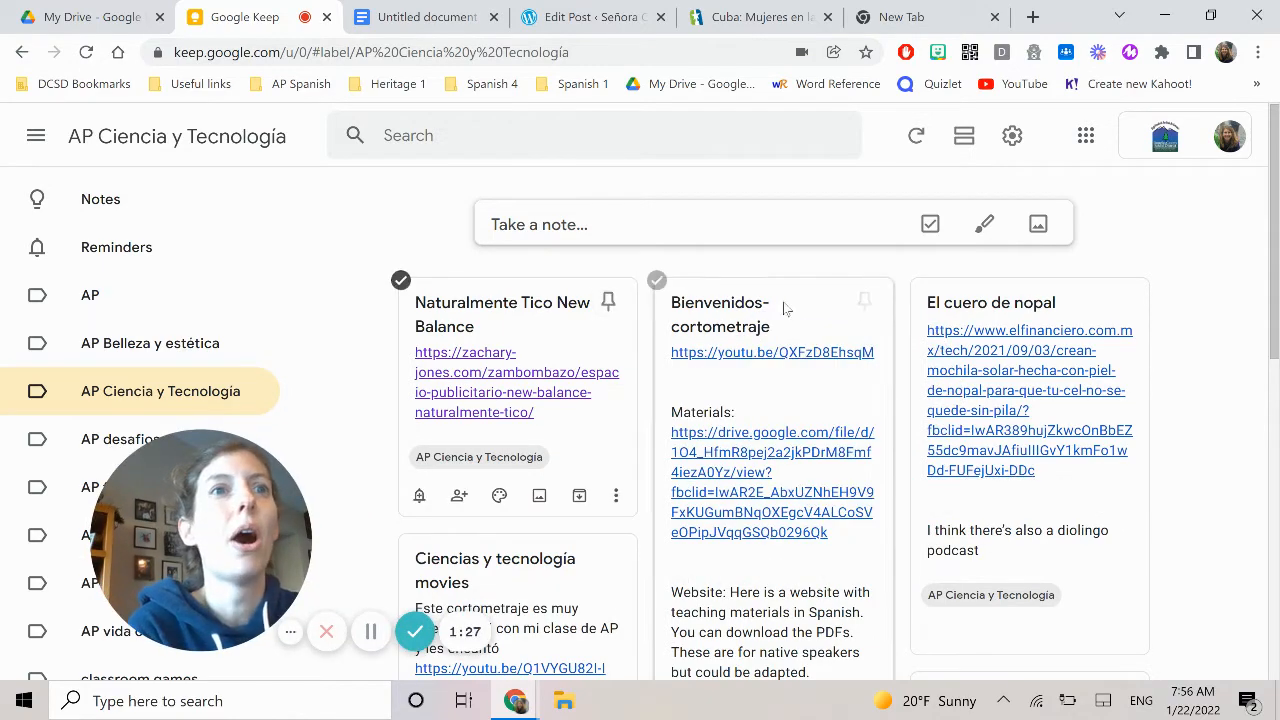
scroll(1000, 400, "down", 3)
scroll(1023, 373, "down", 3)
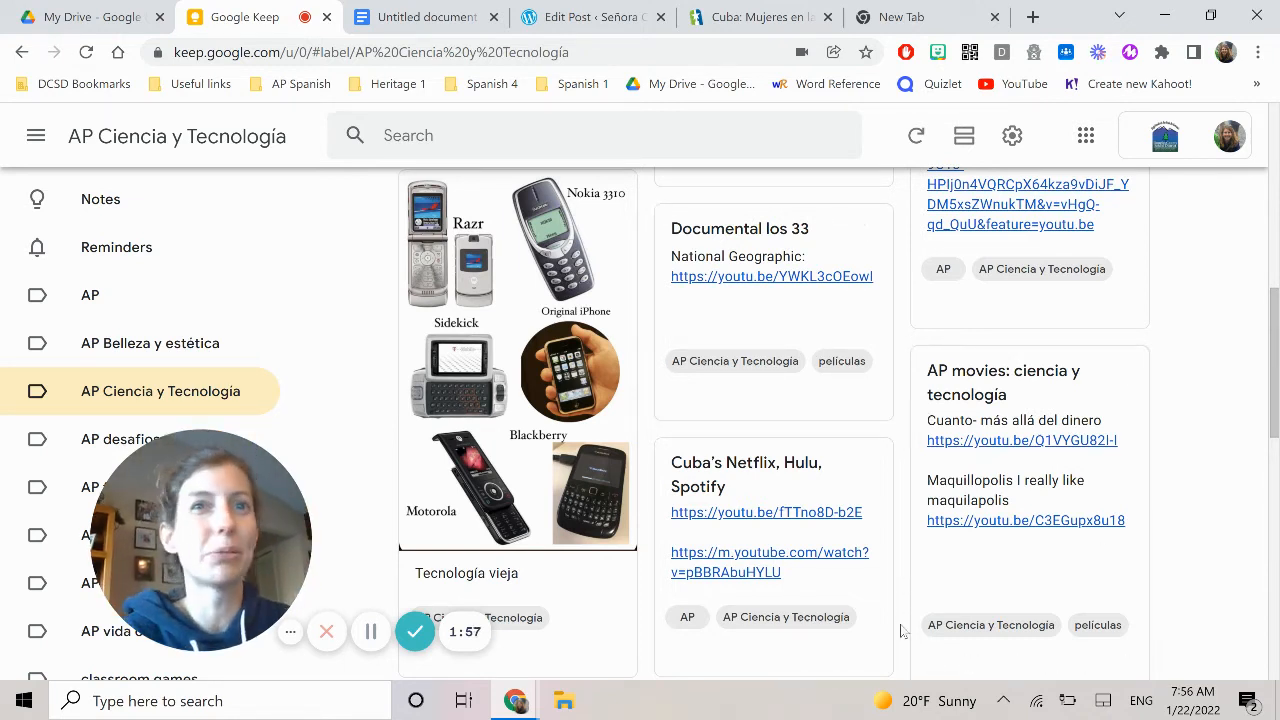
scroll(903, 630, "up", 3)
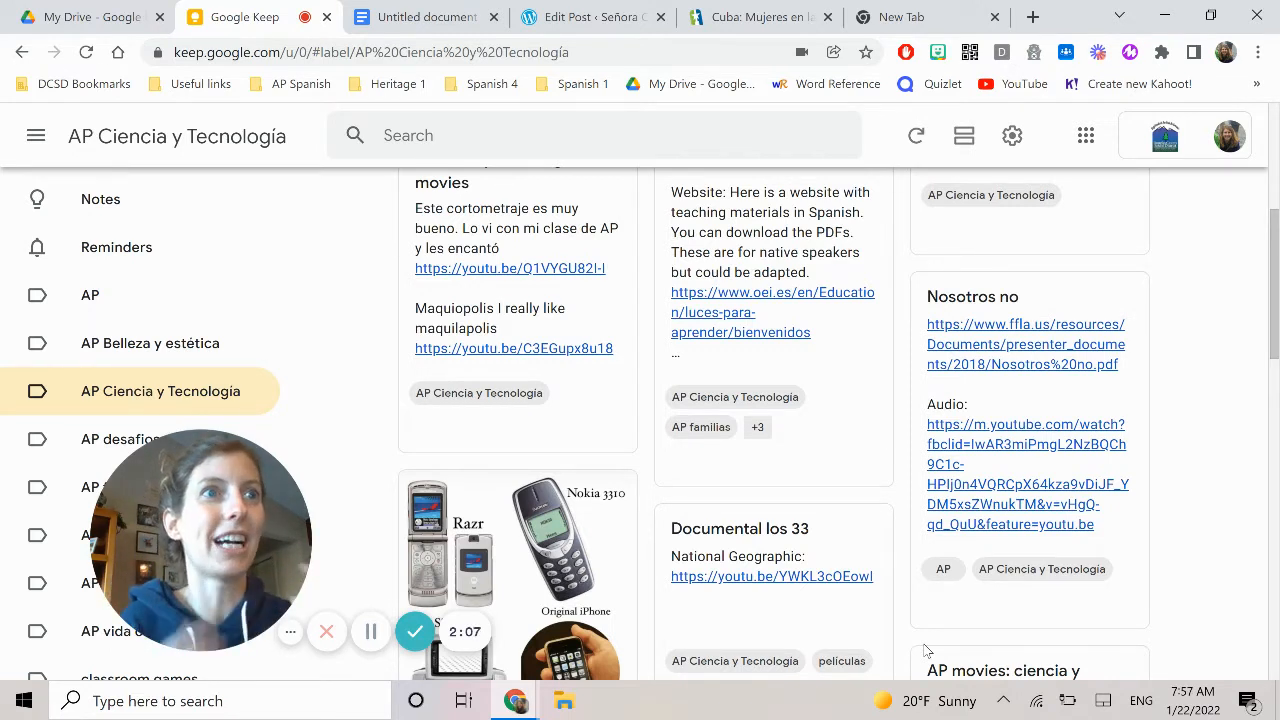
scroll(853, 459, "up", 5)
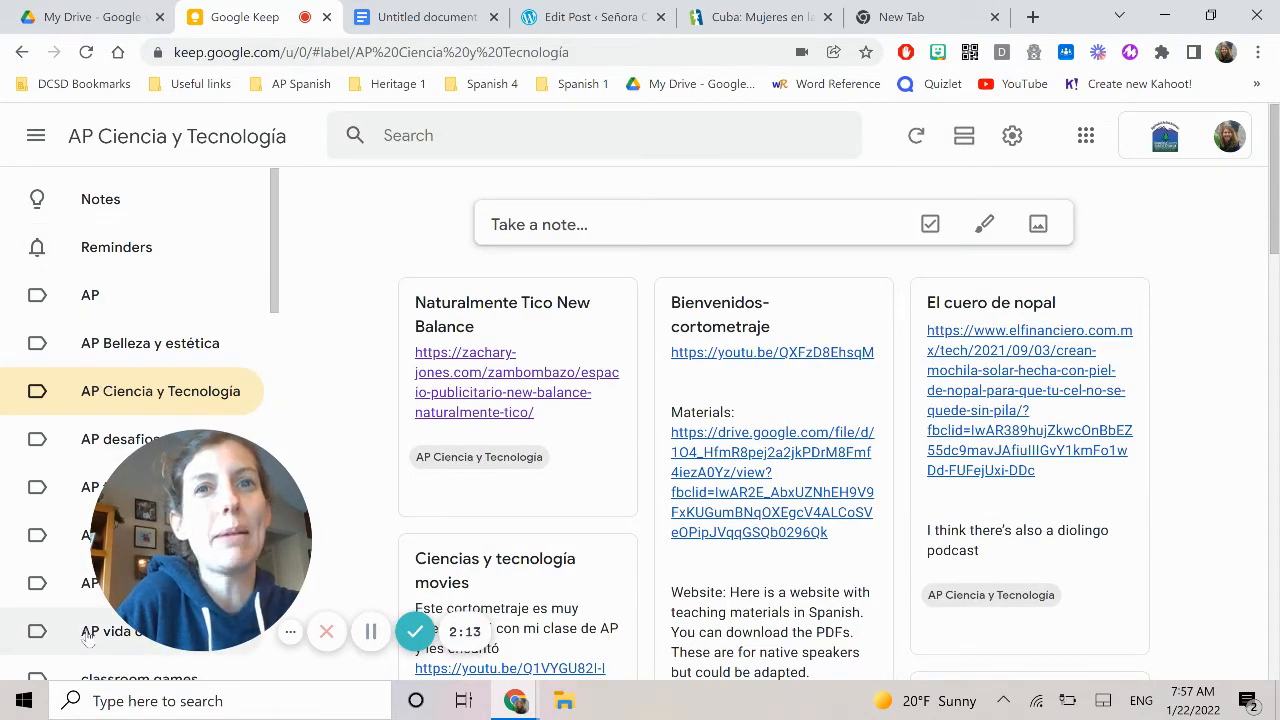
Step: Search the notes for "puzzle", look through the matching notes and clear the search
left_click(460, 141)
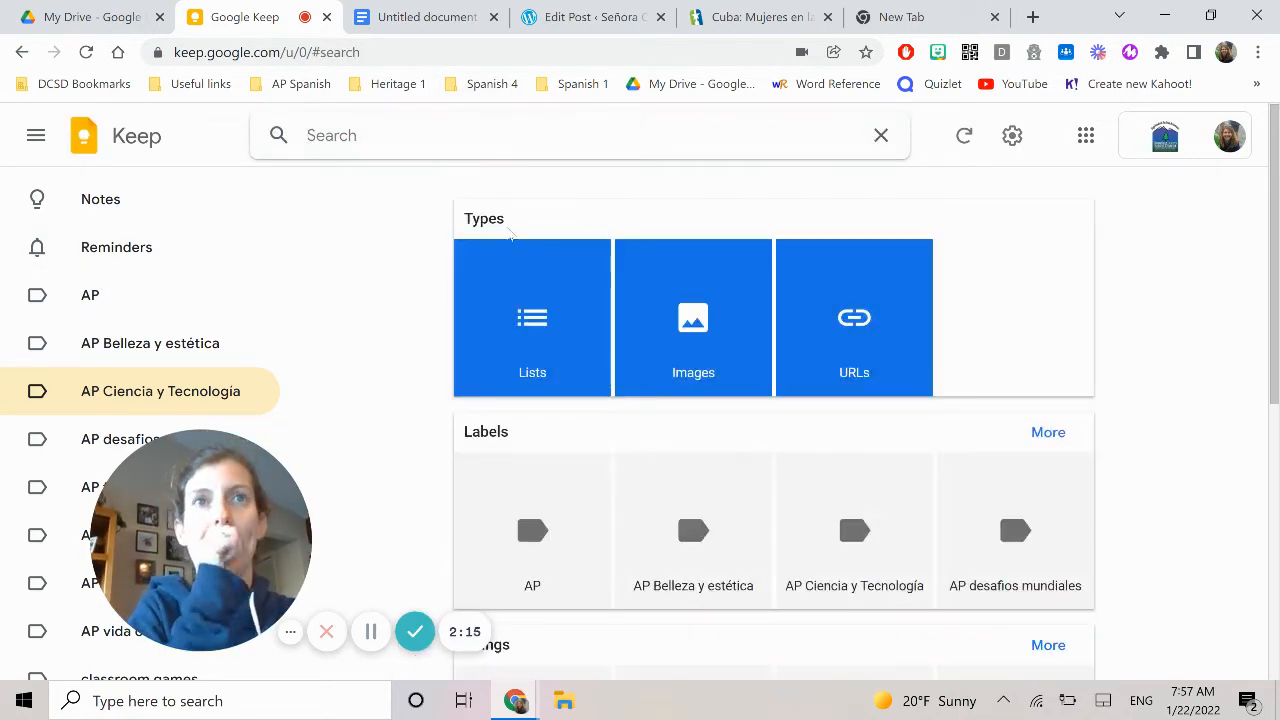
type("Pu")
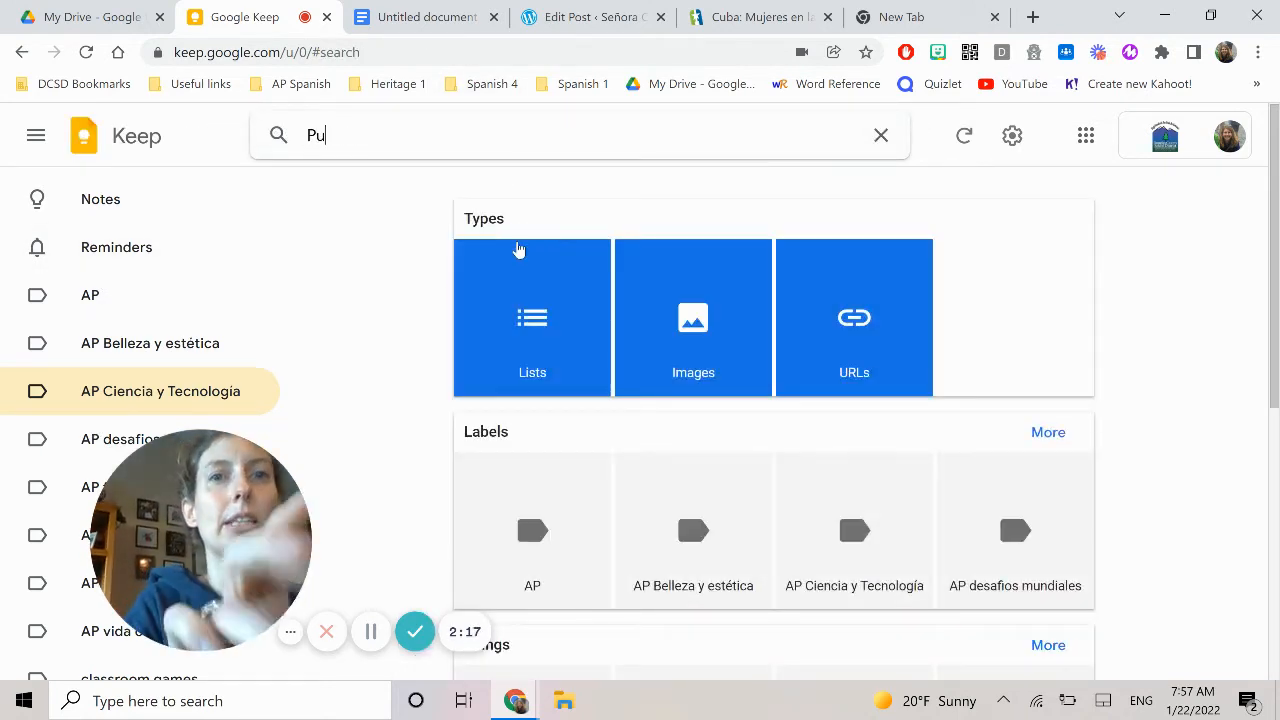
type("zzle")
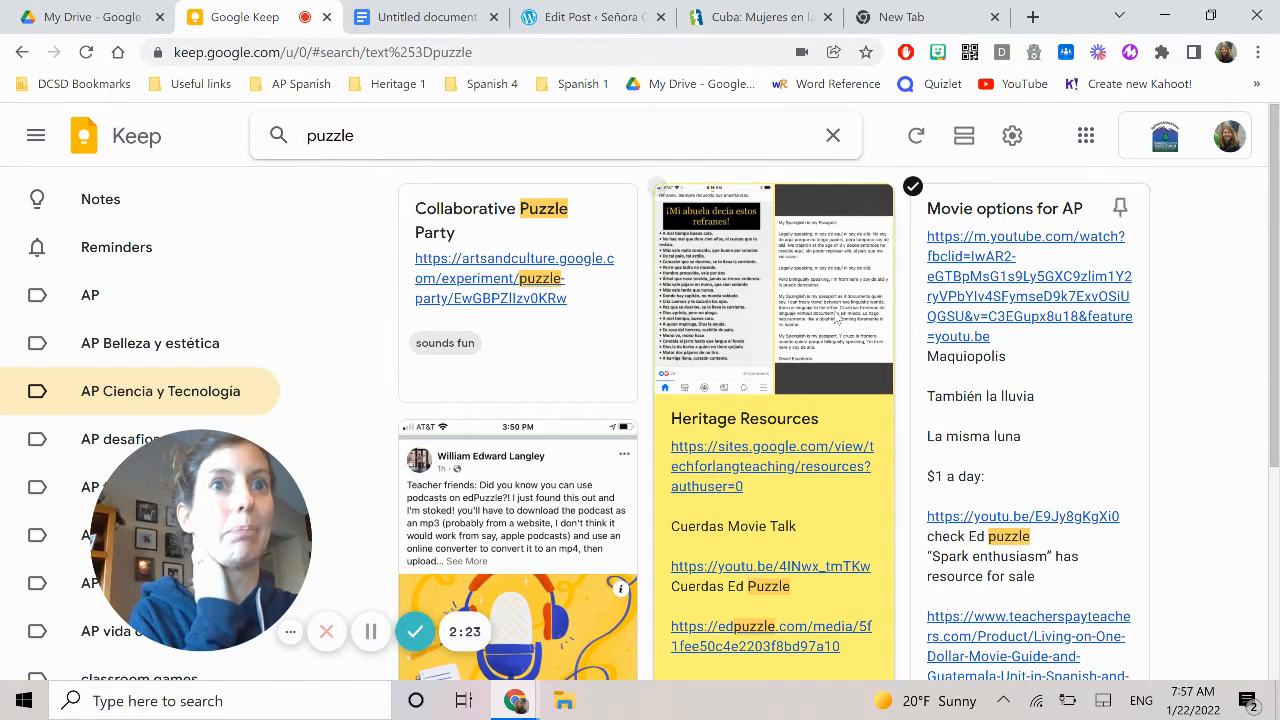
scroll(610, 515, "down", 1)
scroll(610, 515, "down", 2)
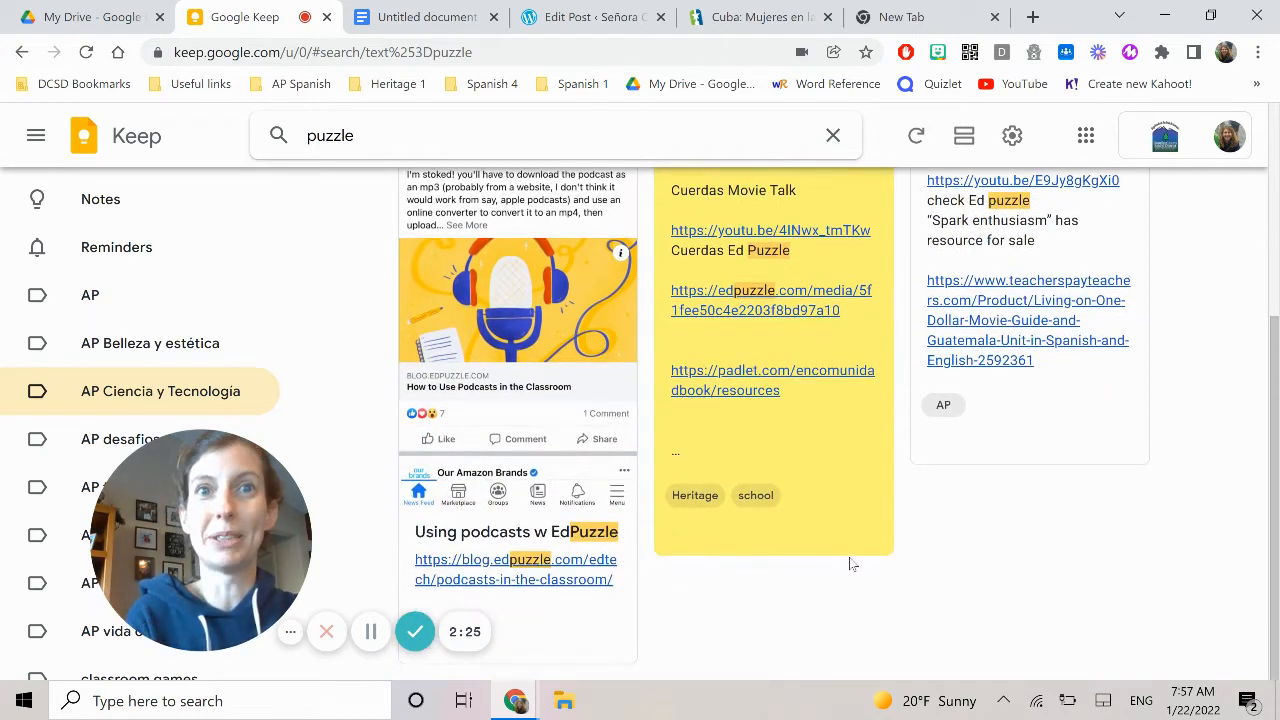
scroll(855, 566, "up", 3)
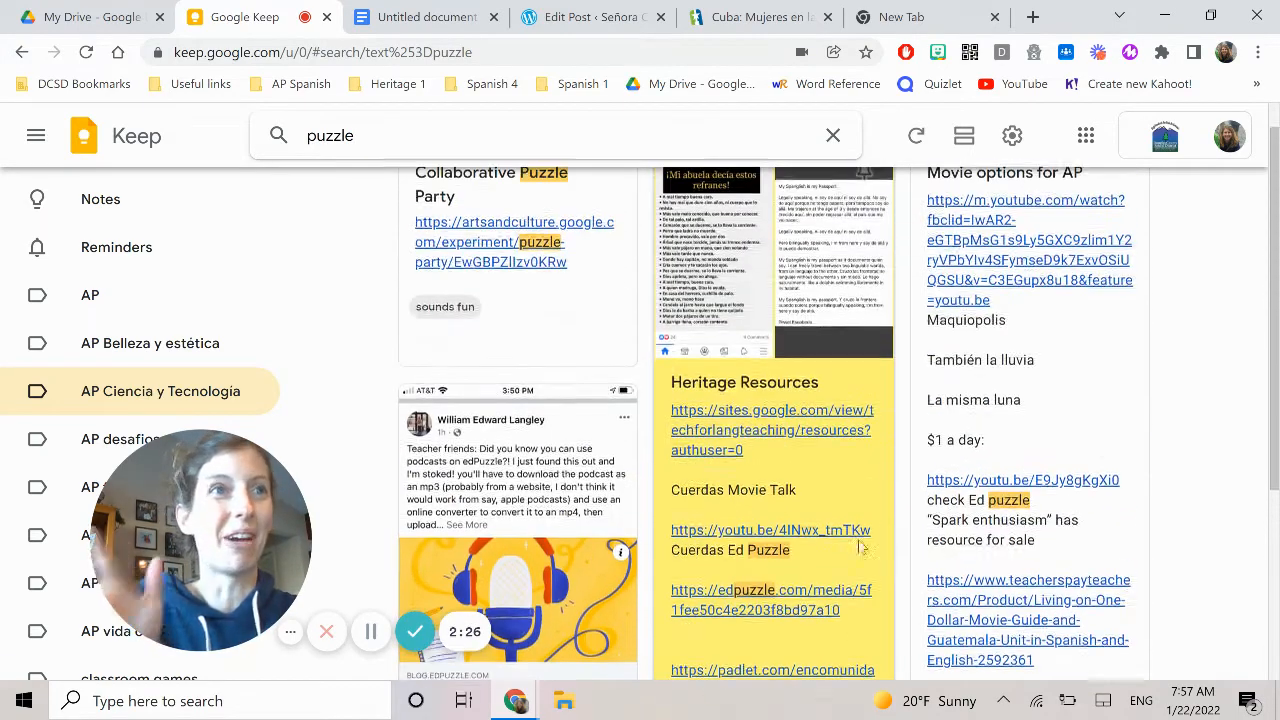
left_click(831, 137)
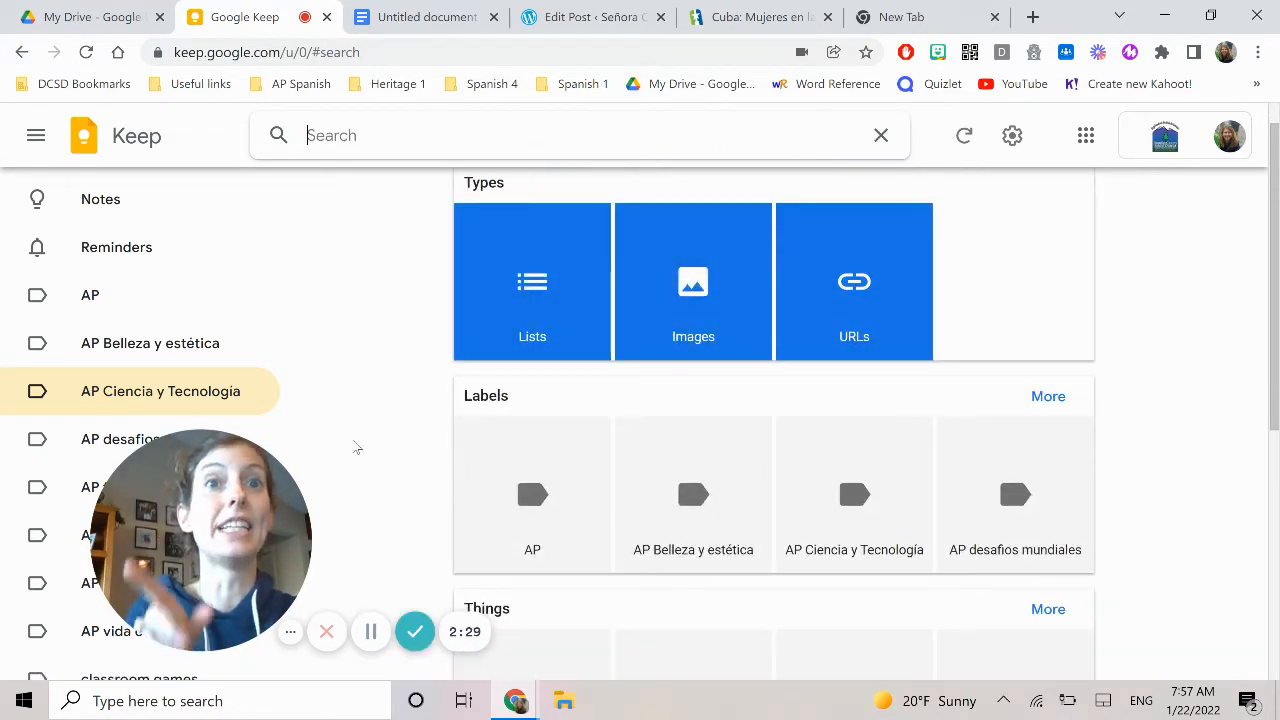
left_click(360, 298)
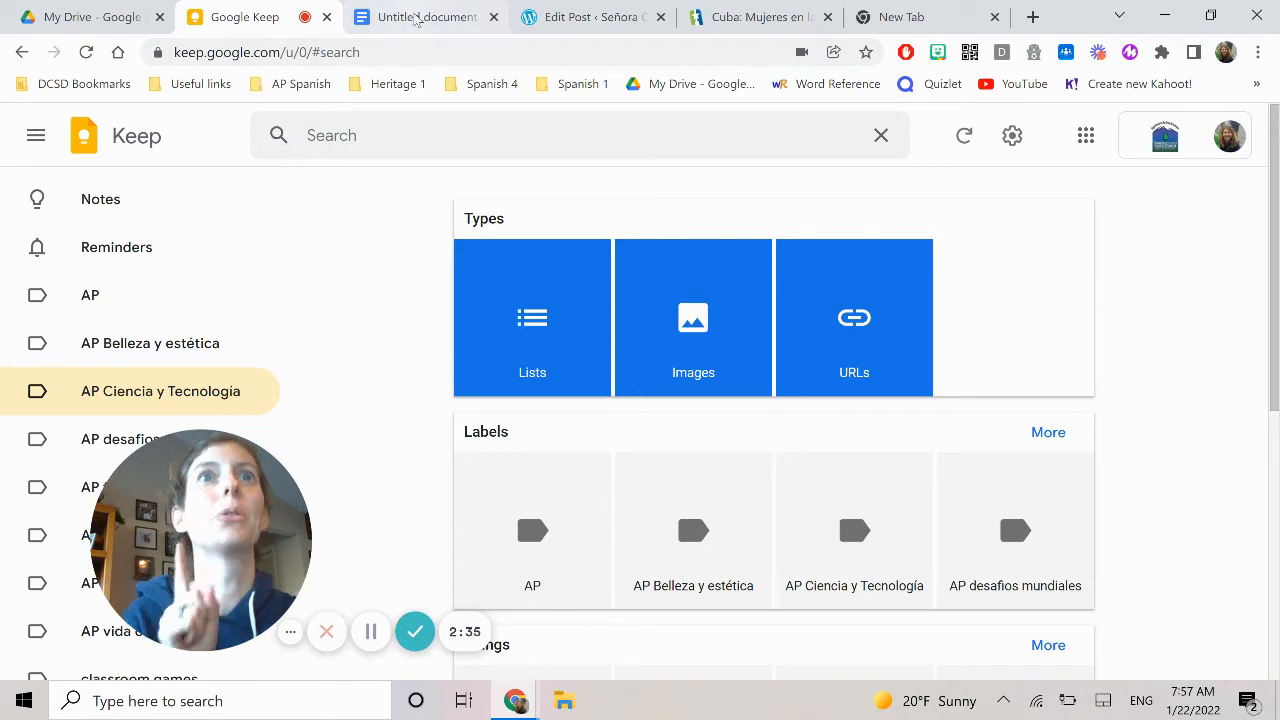
Step: Switch to the untitled Google Docs document and insert the Keep notes "Arte CDMX" and "15 años, ensayo argumentativo" into it
left_click(415, 20)
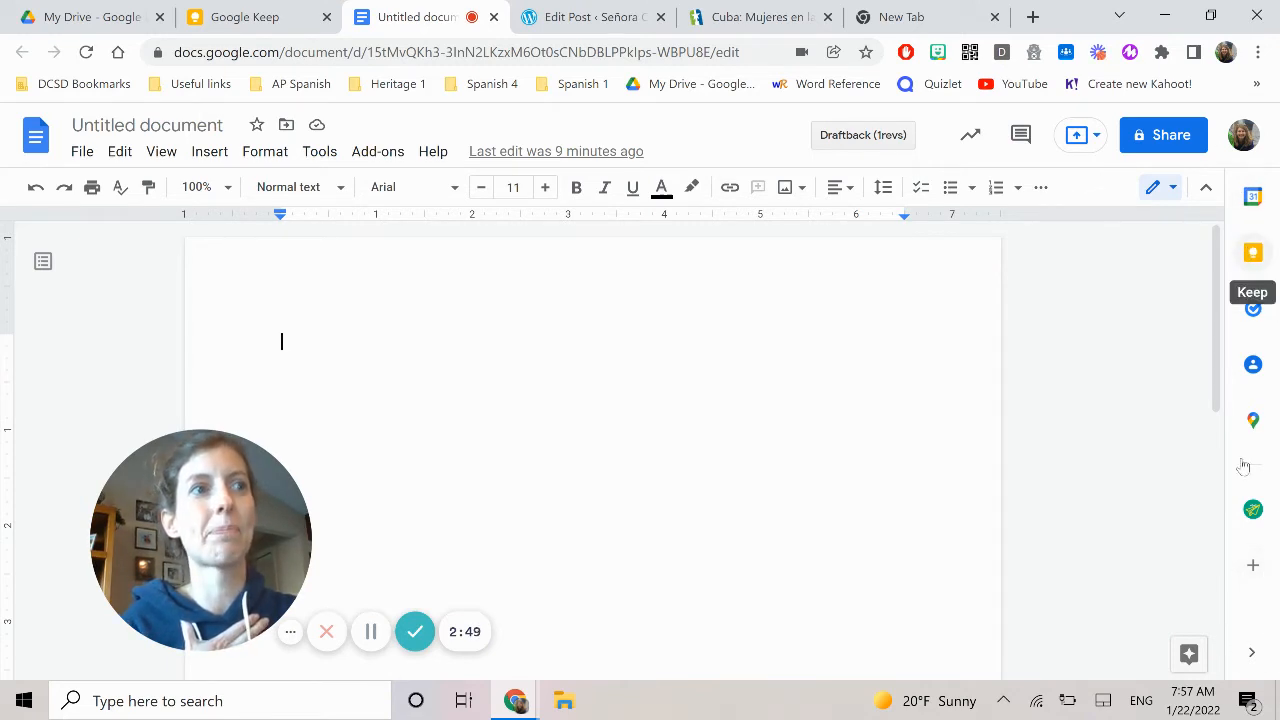
left_click(1252, 256)
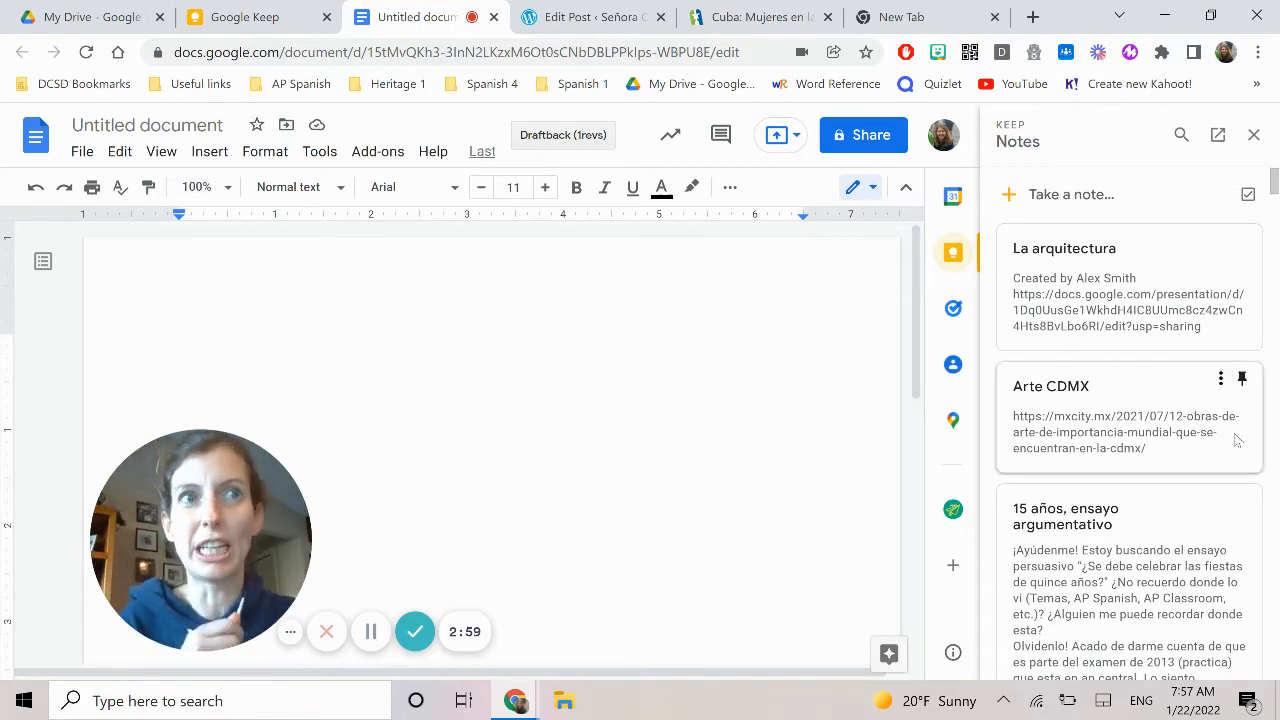
left_click(1160, 412)
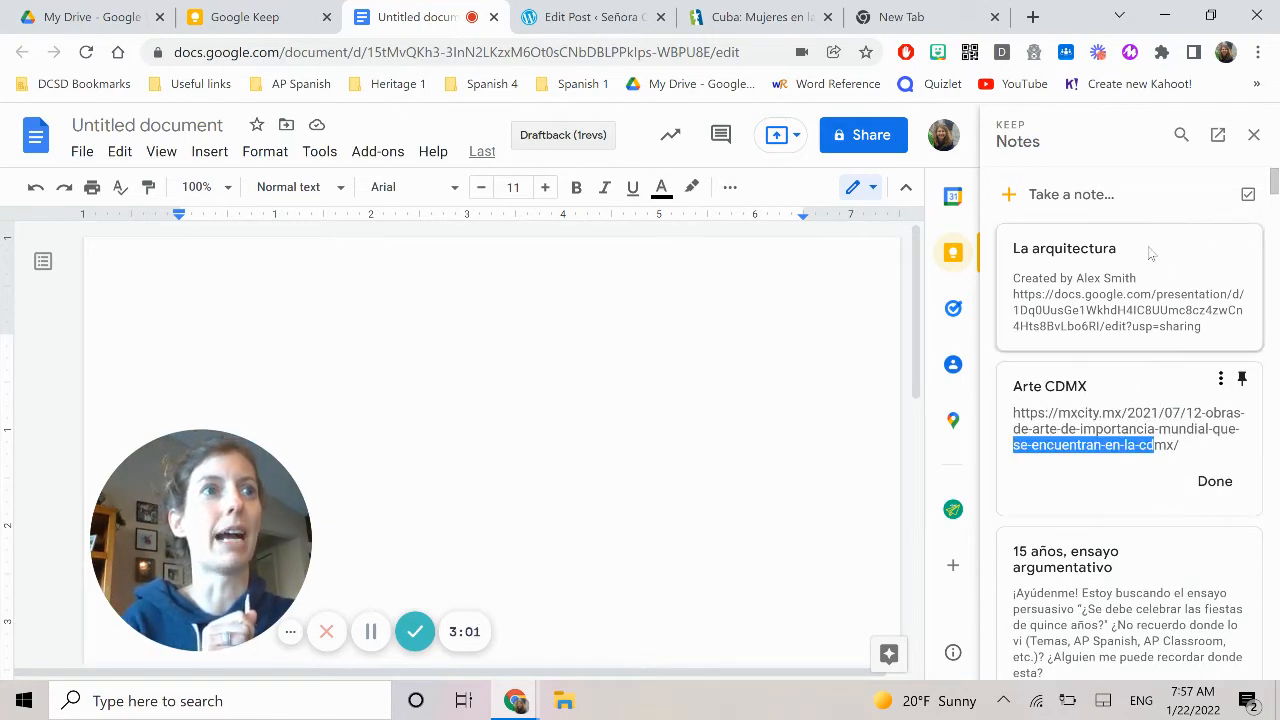
left_click(1215, 481)
left_click_drag(1120, 410, 413, 366)
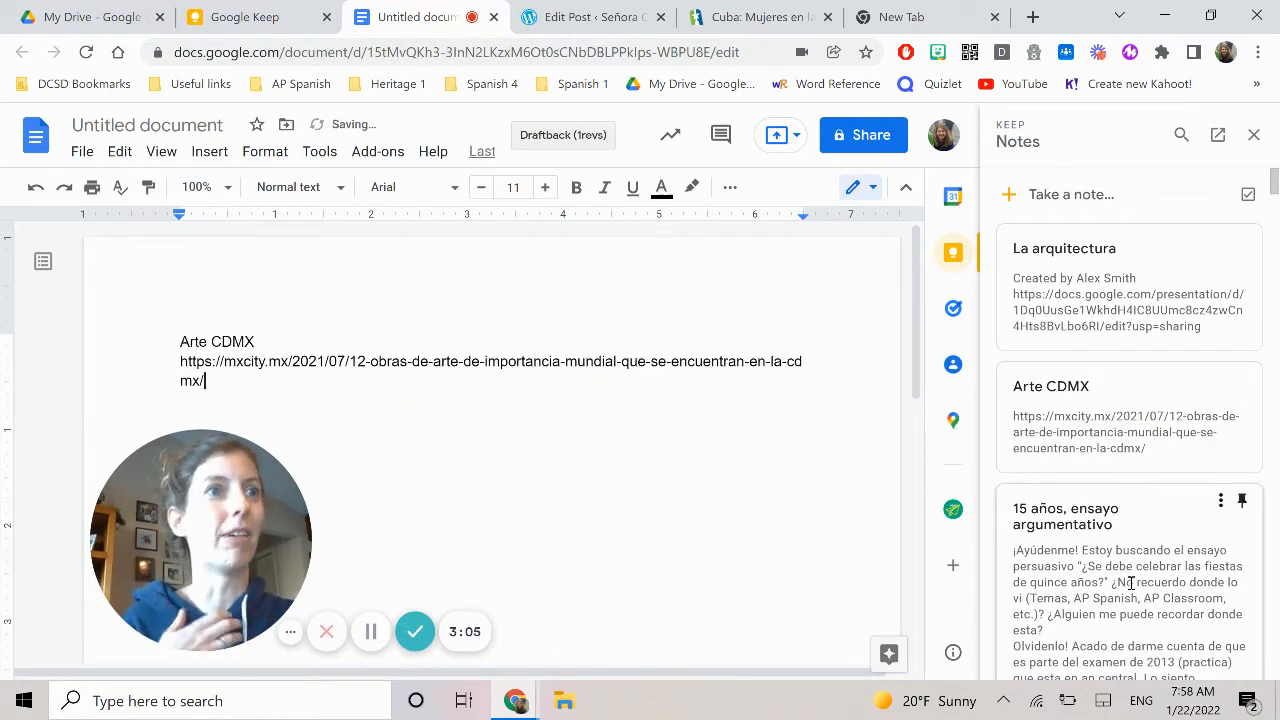
left_click_drag(1125, 580, 449, 459)
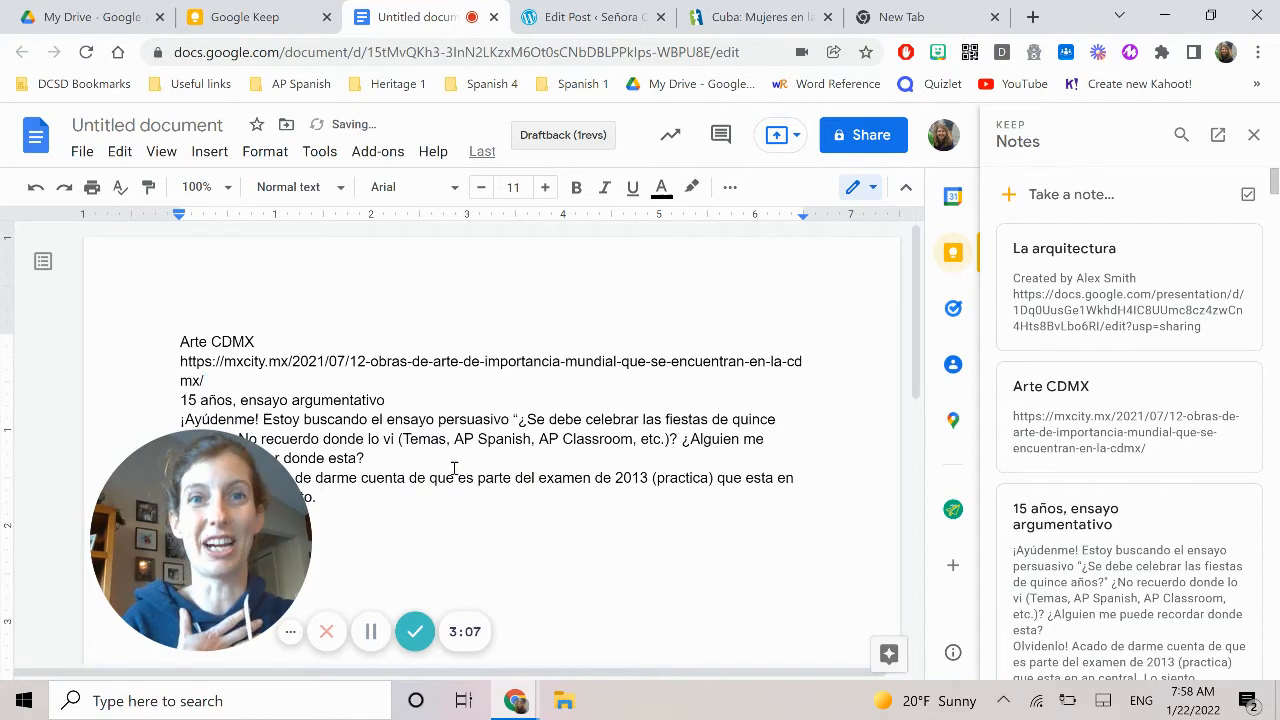
Step: Delete all the text from the untitled document
key("ctrl+a")
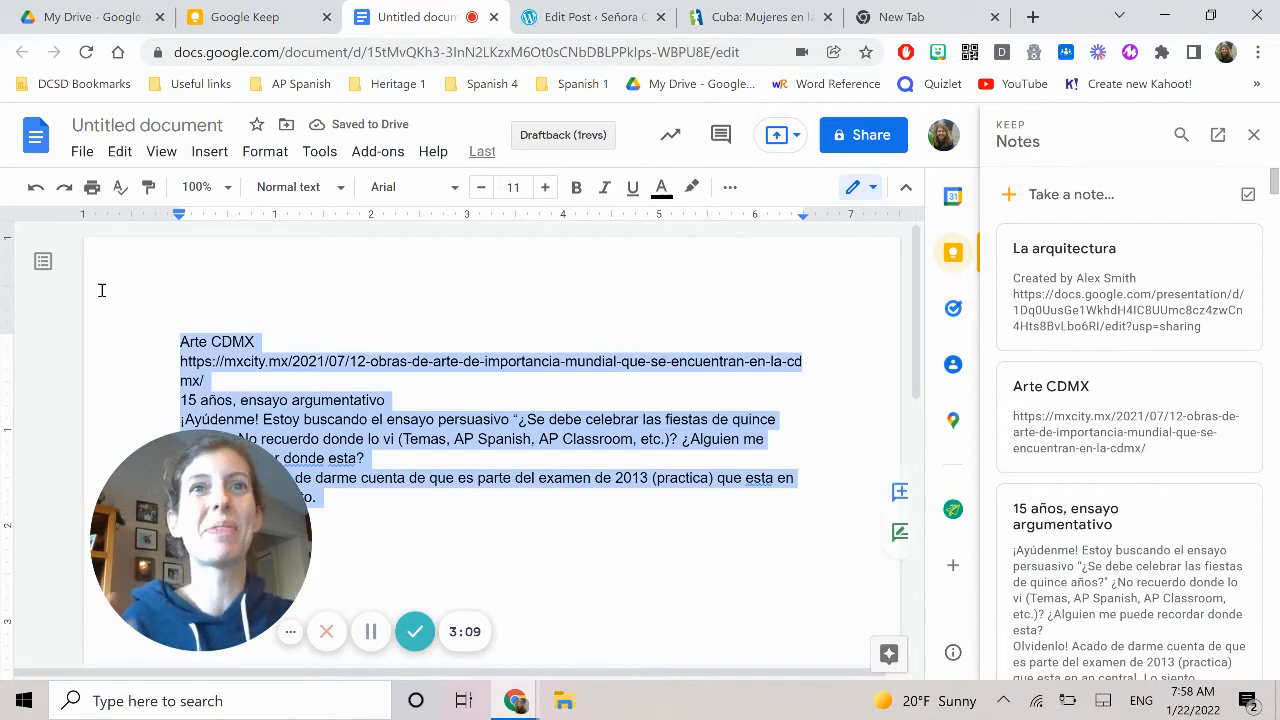
key("BackSpace")
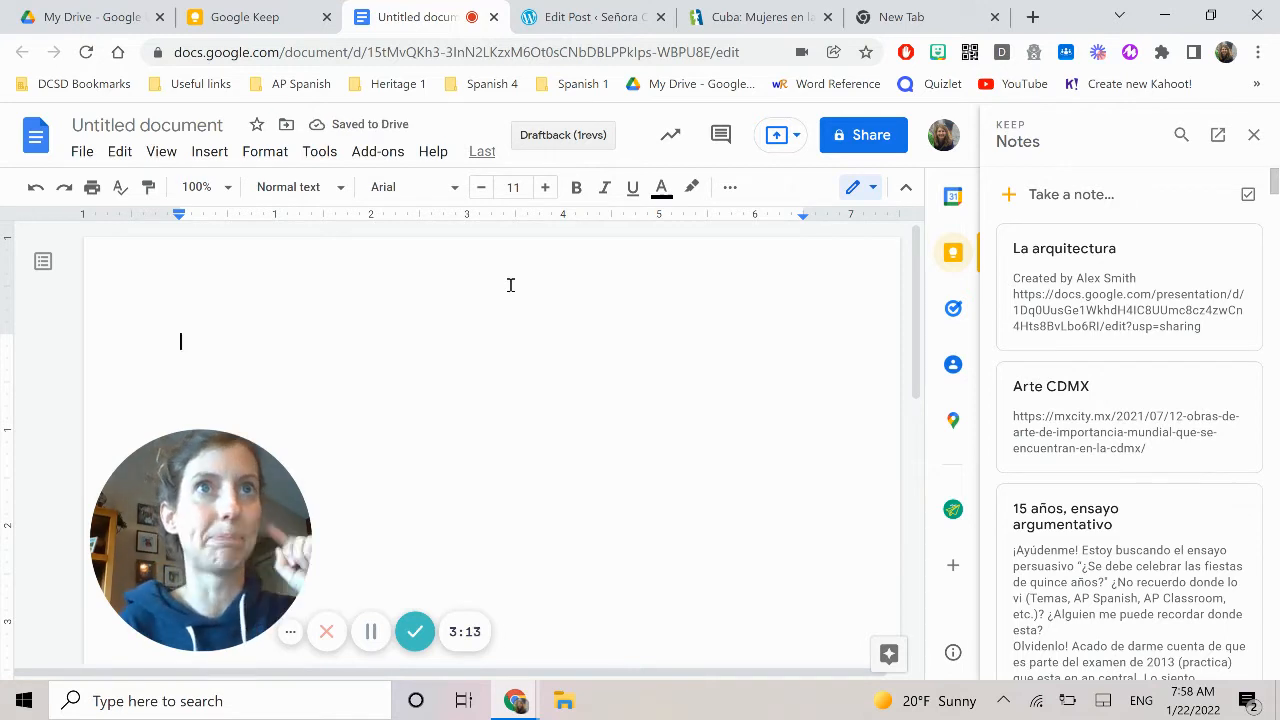
Step: Switch back to Google Keep and show all notes
left_click(275, 15)
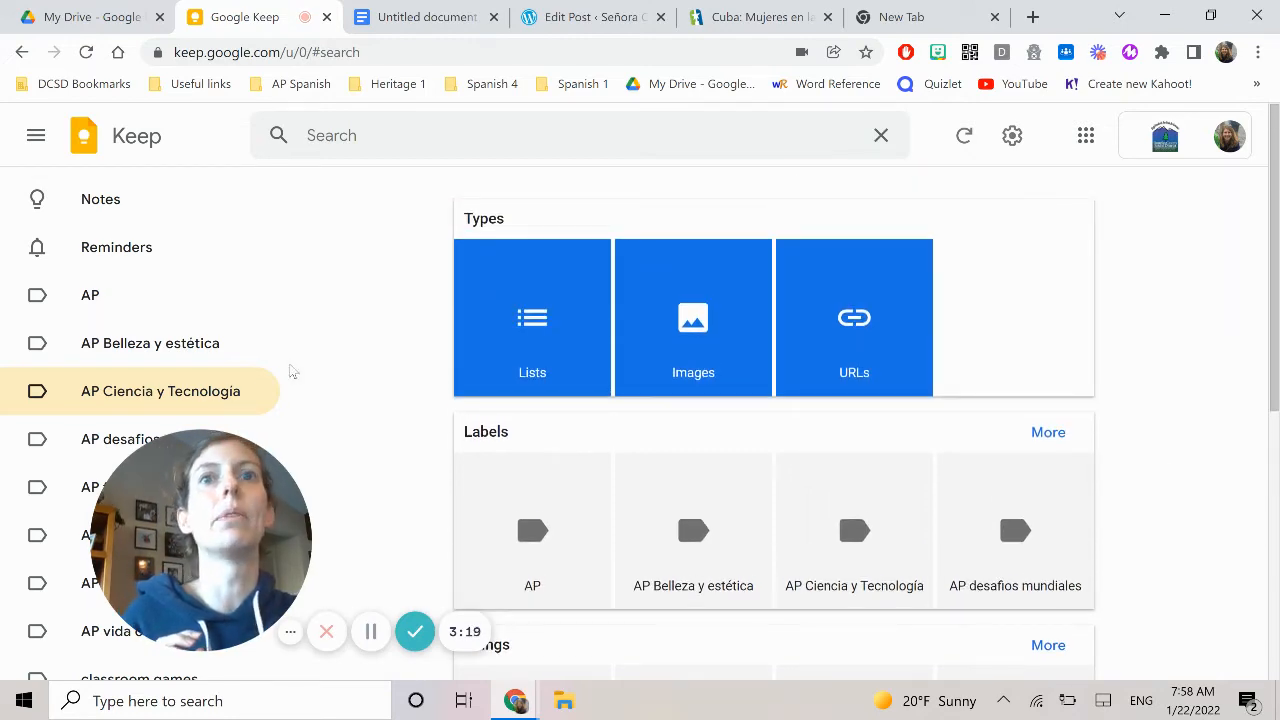
left_click(105, 192)
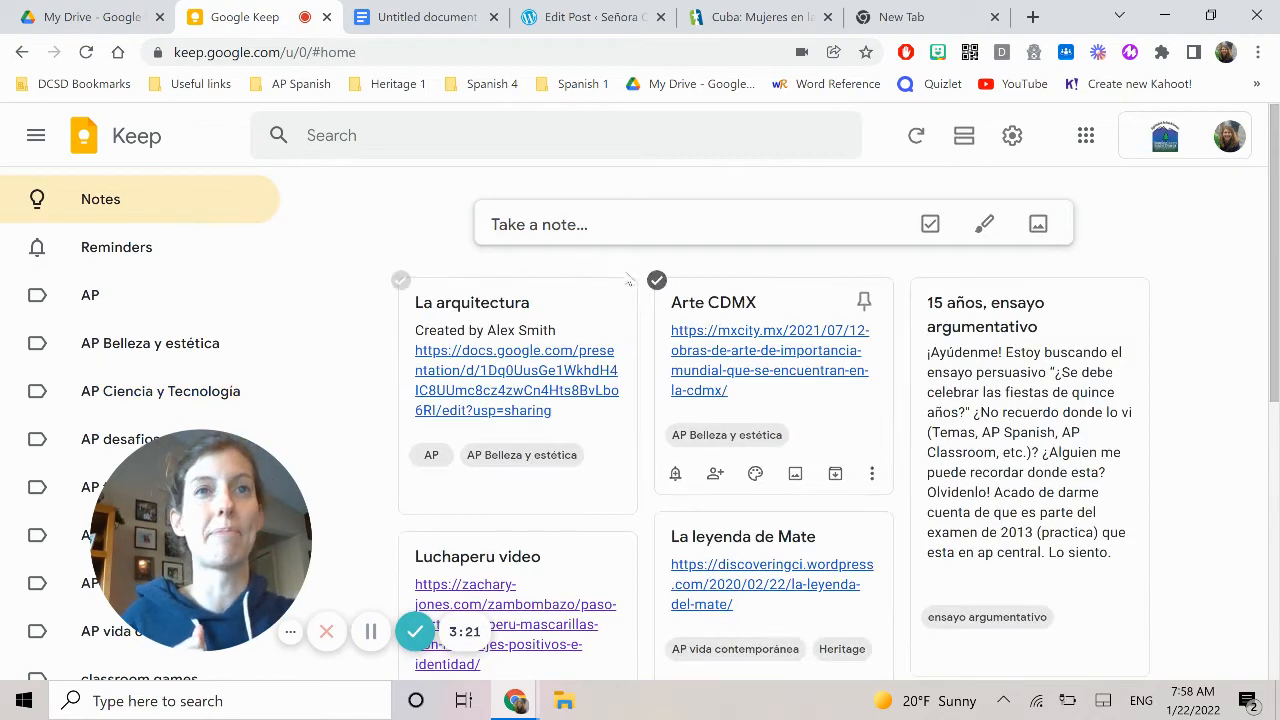
Step: Start a new note, switch to the Cubahora article about women in science and copy its web address
left_click(544, 228)
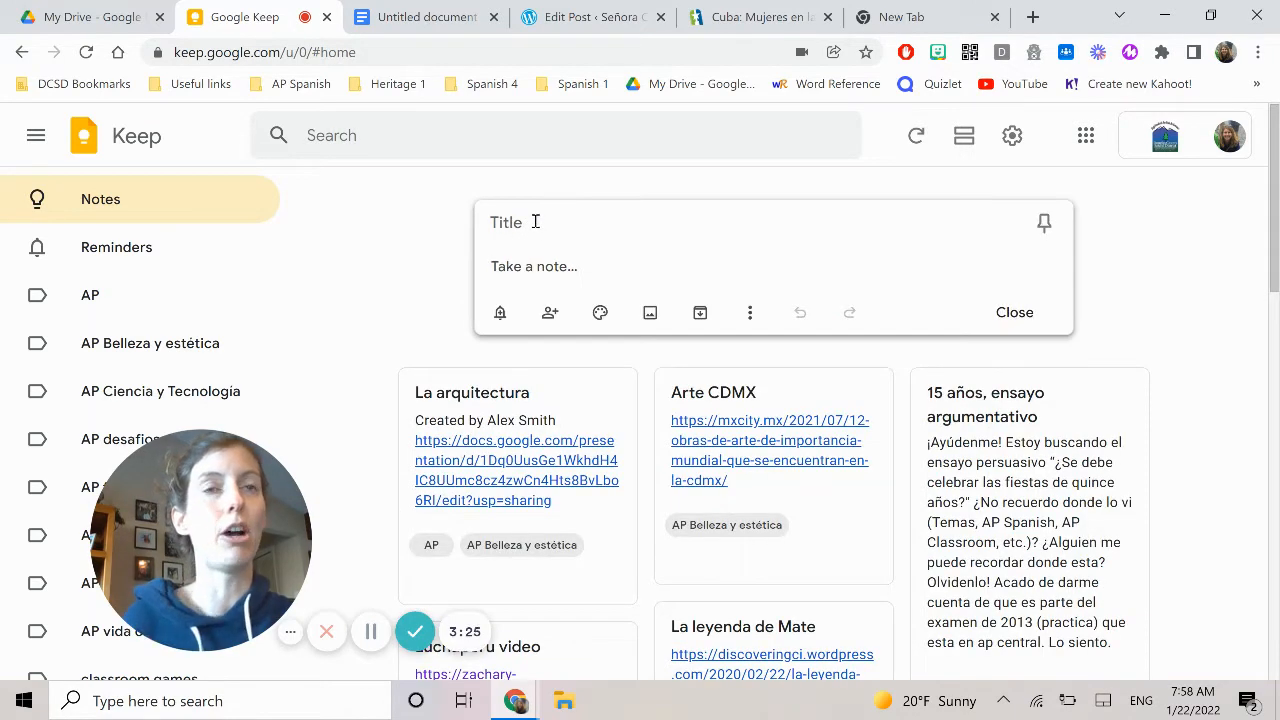
left_click(725, 20)
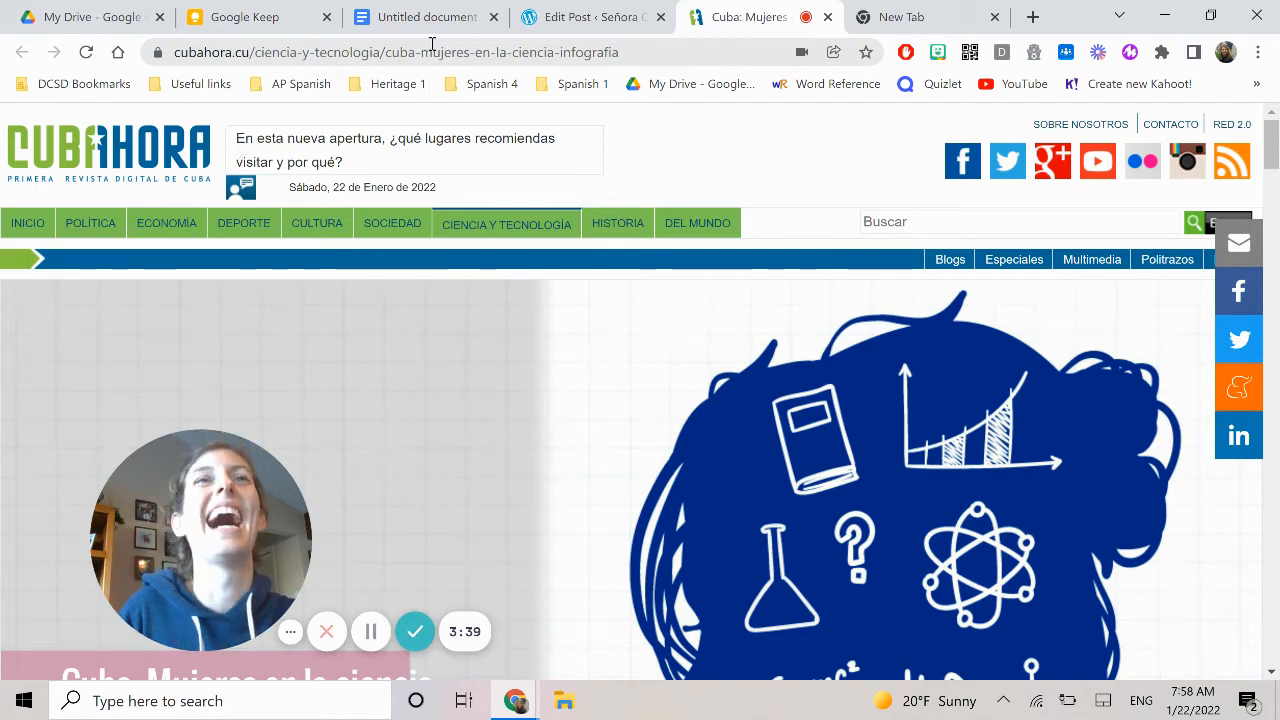
left_click(445, 52)
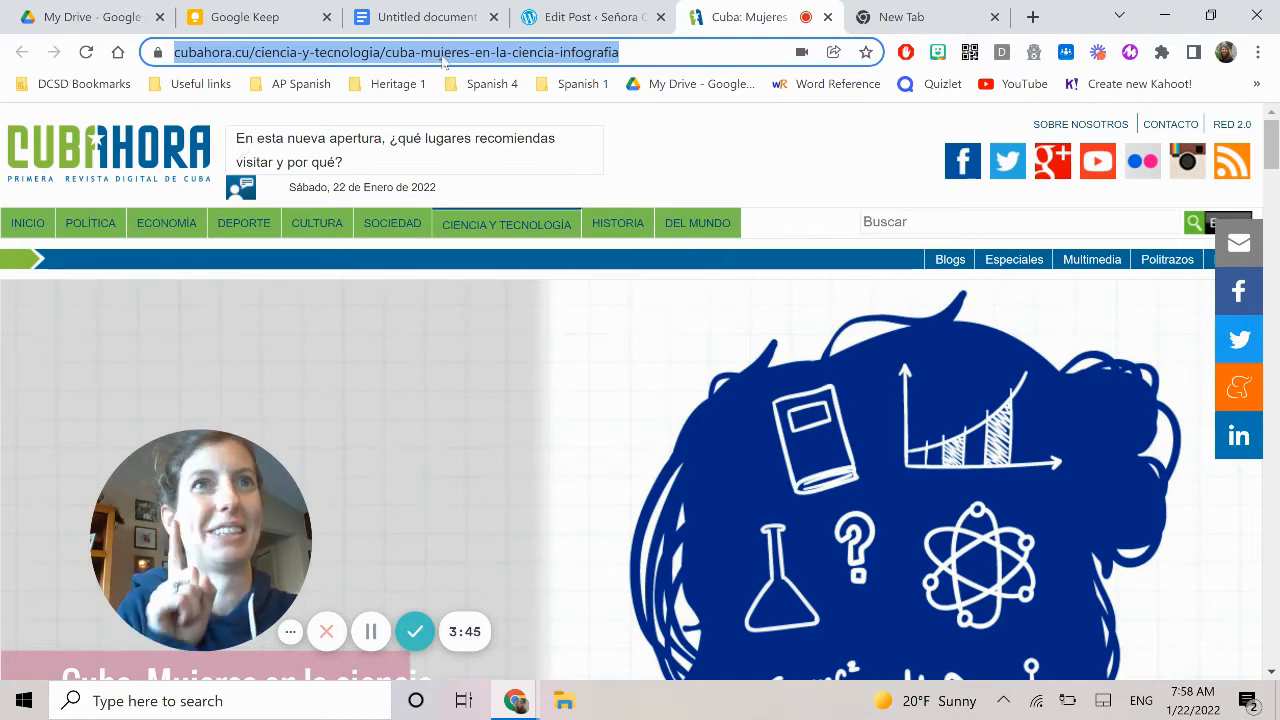
scroll(719, 263, "down", 10)
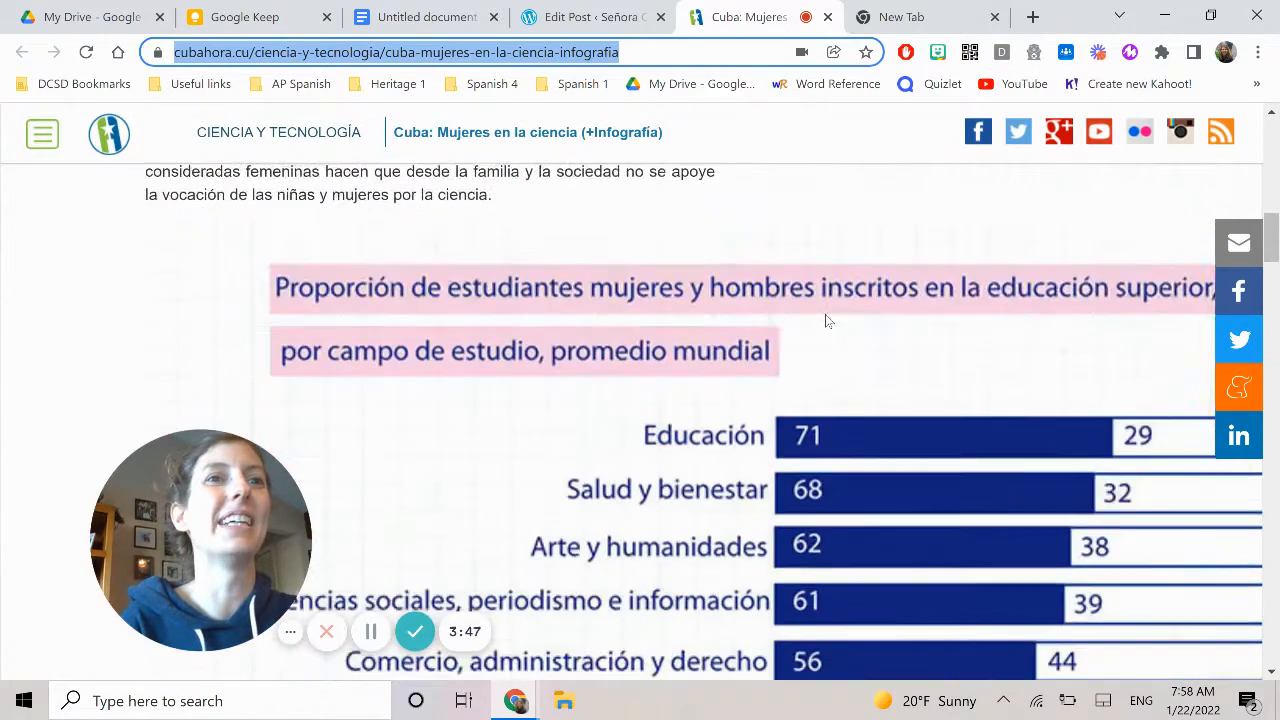
scroll(825, 318, "down", 4)
scroll(698, 392, "down", 8)
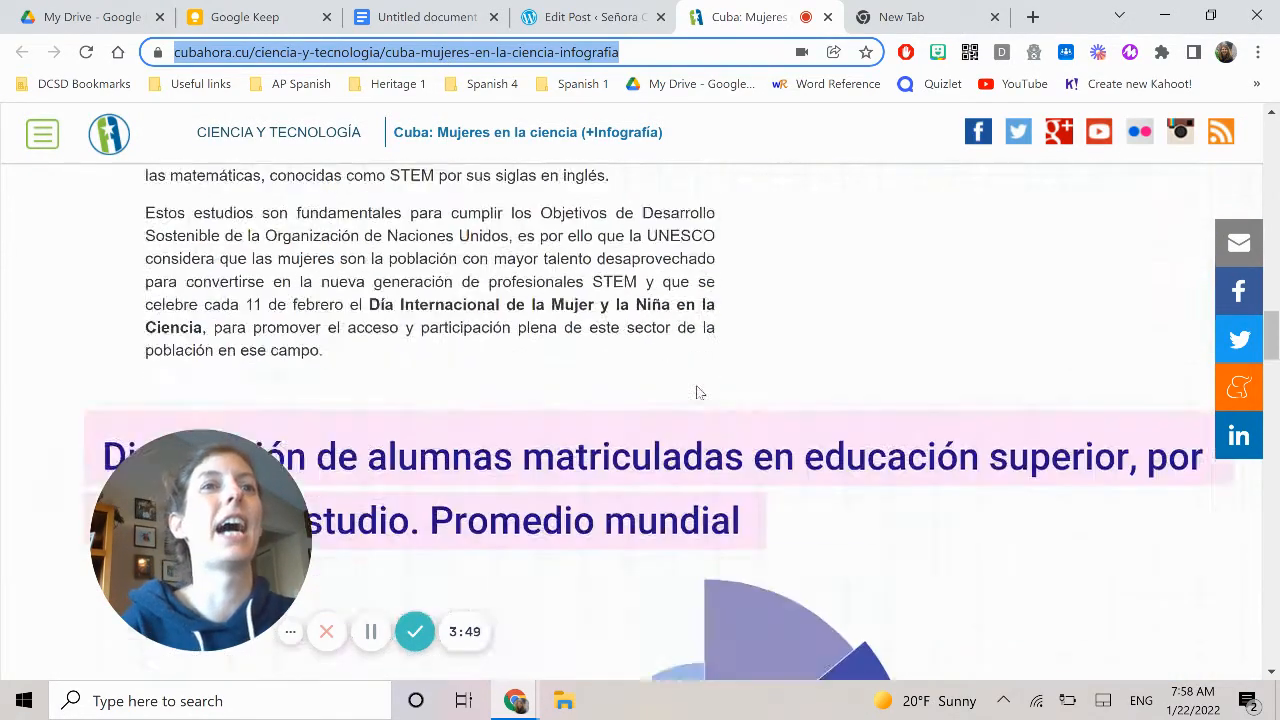
scroll(698, 392, "down", 15)
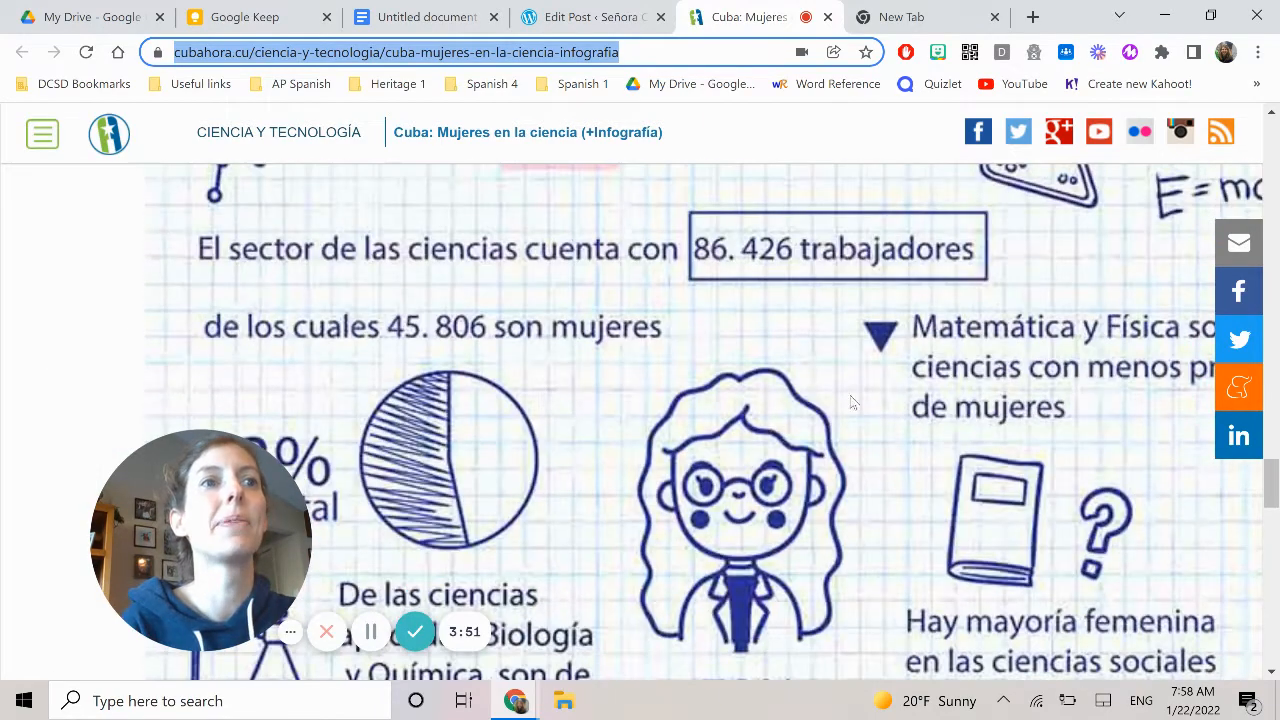
right_click(547, 56)
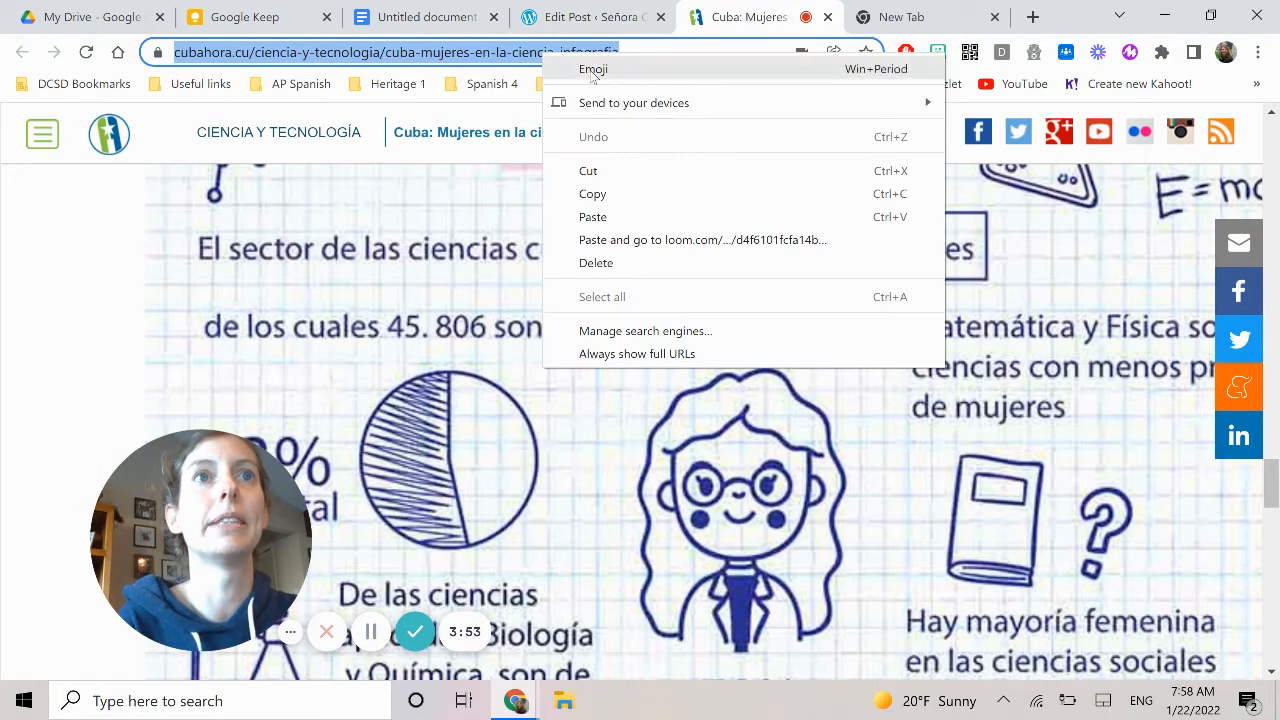
left_click(632, 200)
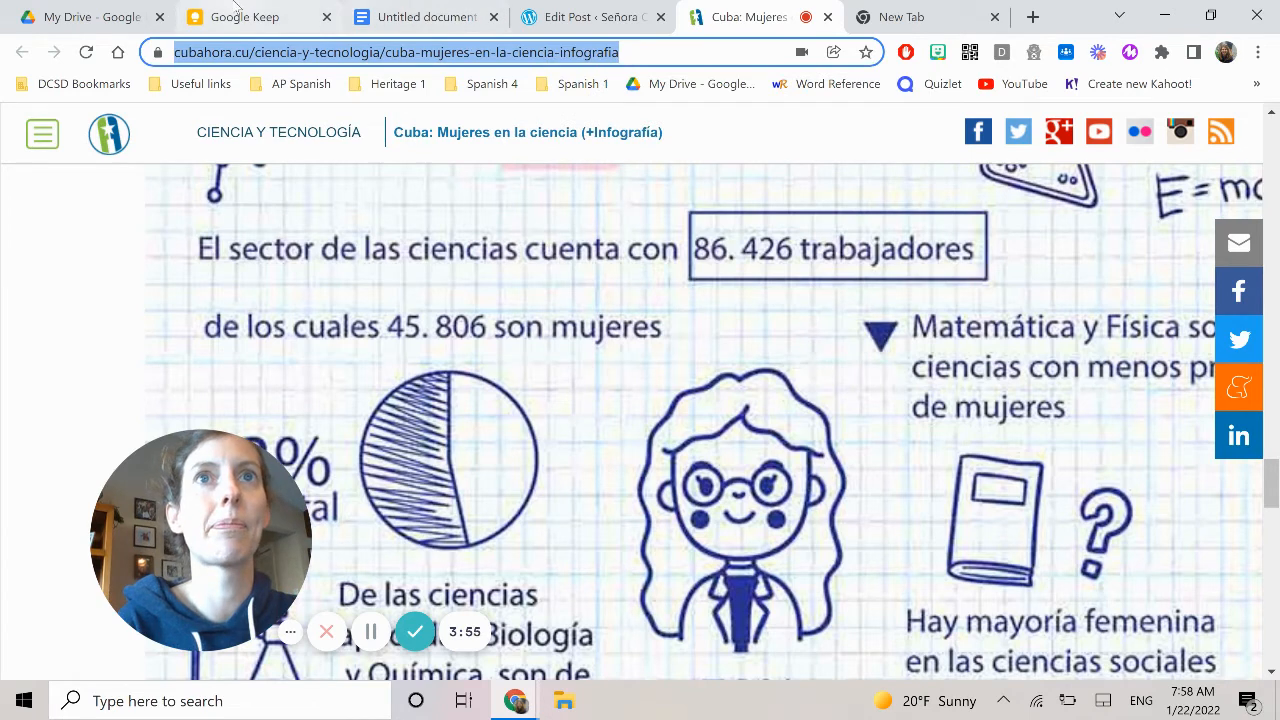
Step: Switch back to Google Keep, title the new note "Mujeres en la ciencia, Cuba" and paste the article link into its body
left_click(237, 12)
left_click(534, 220)
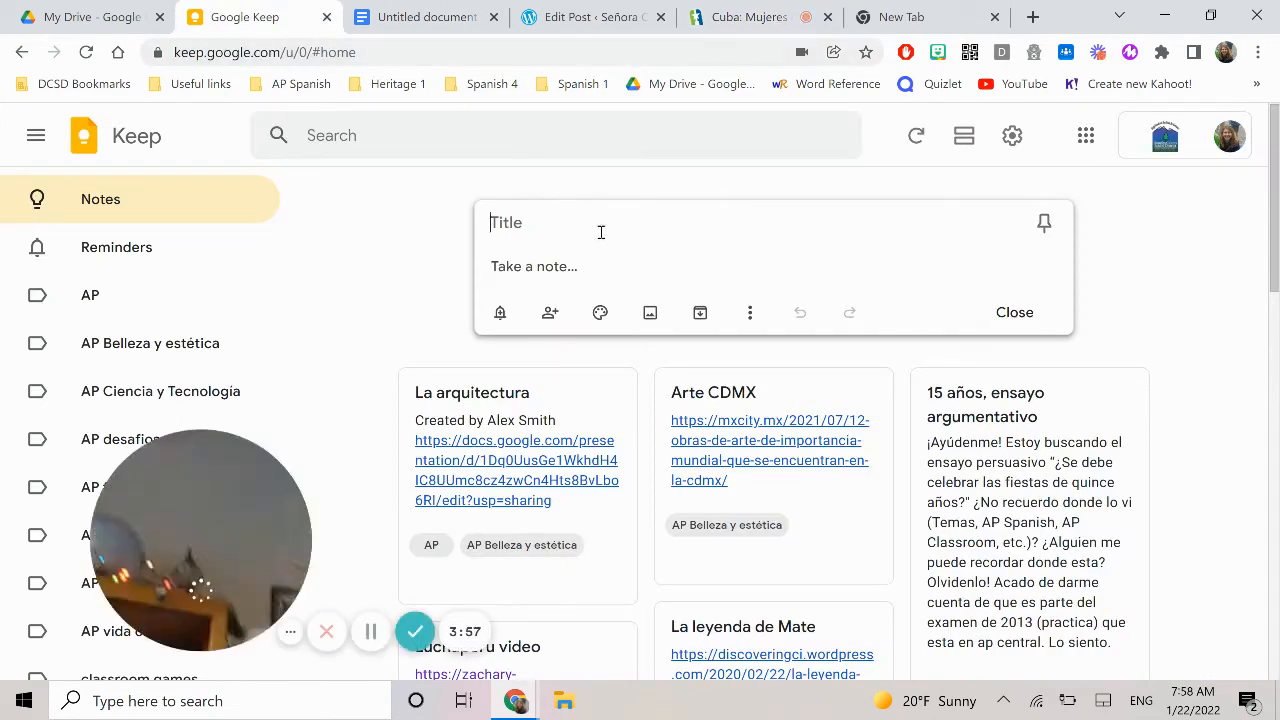
type("Mujeres")
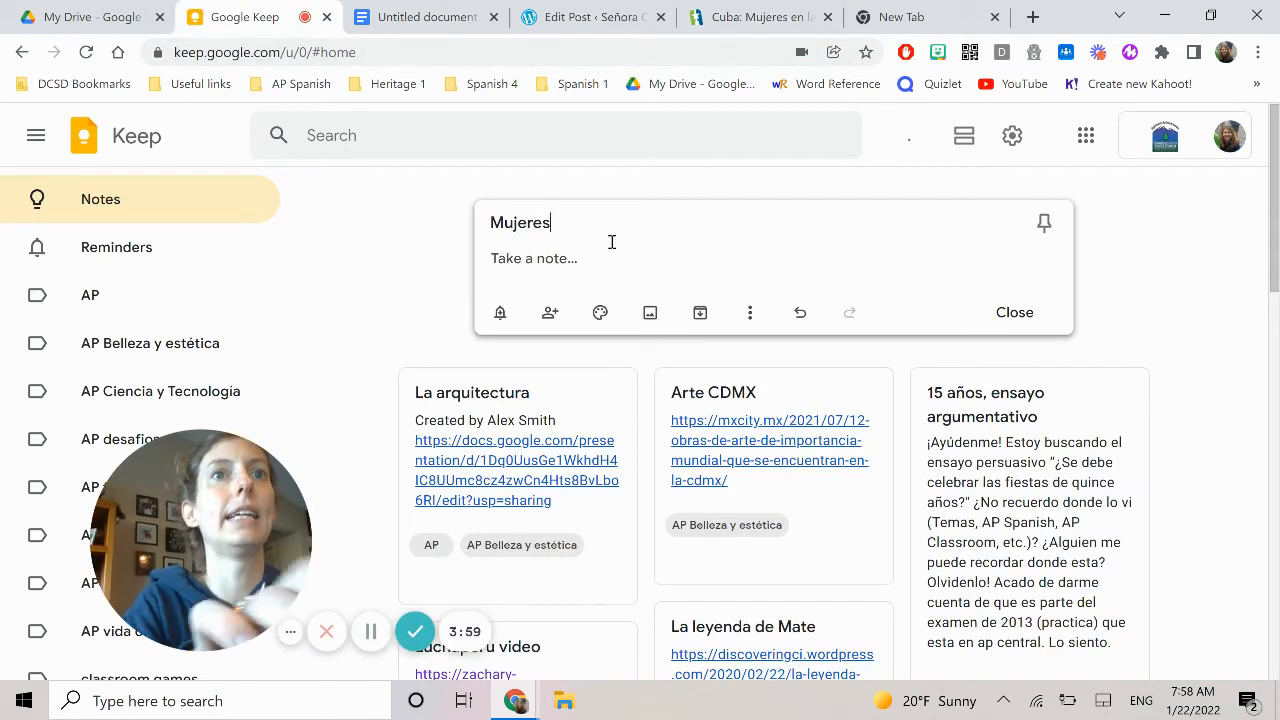
type(" en la cien")
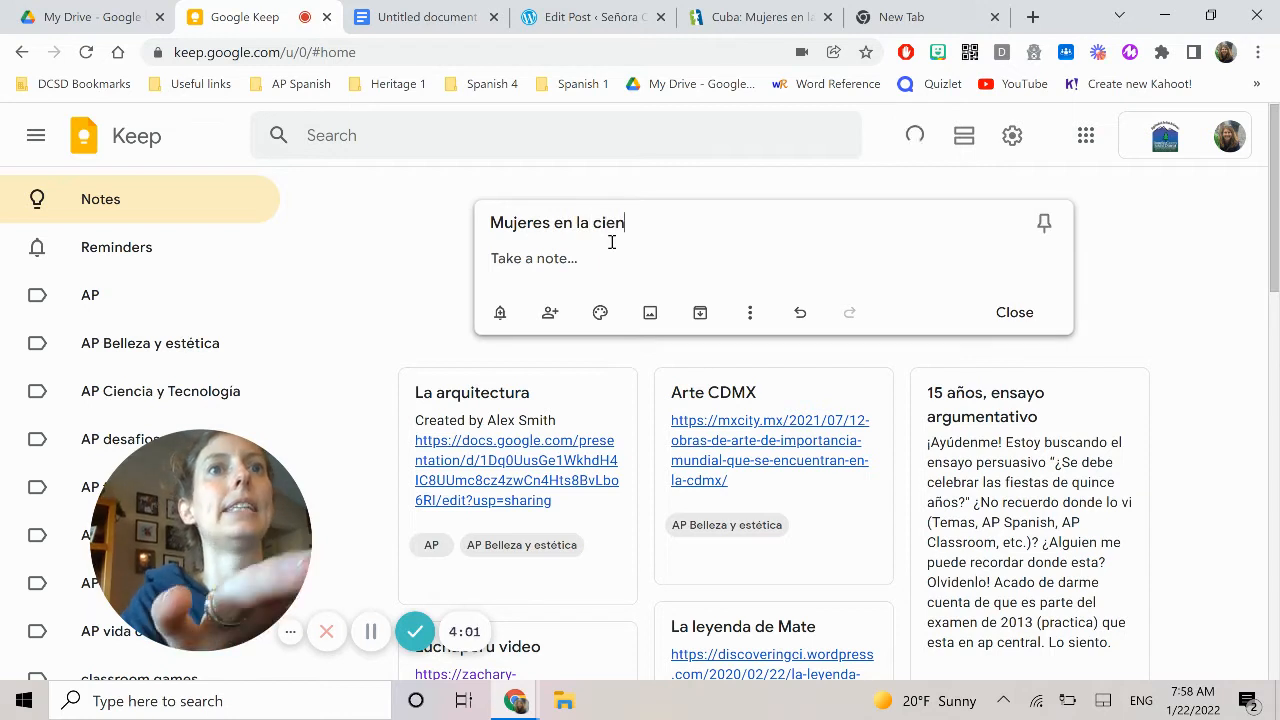
type("cia, Cuba")
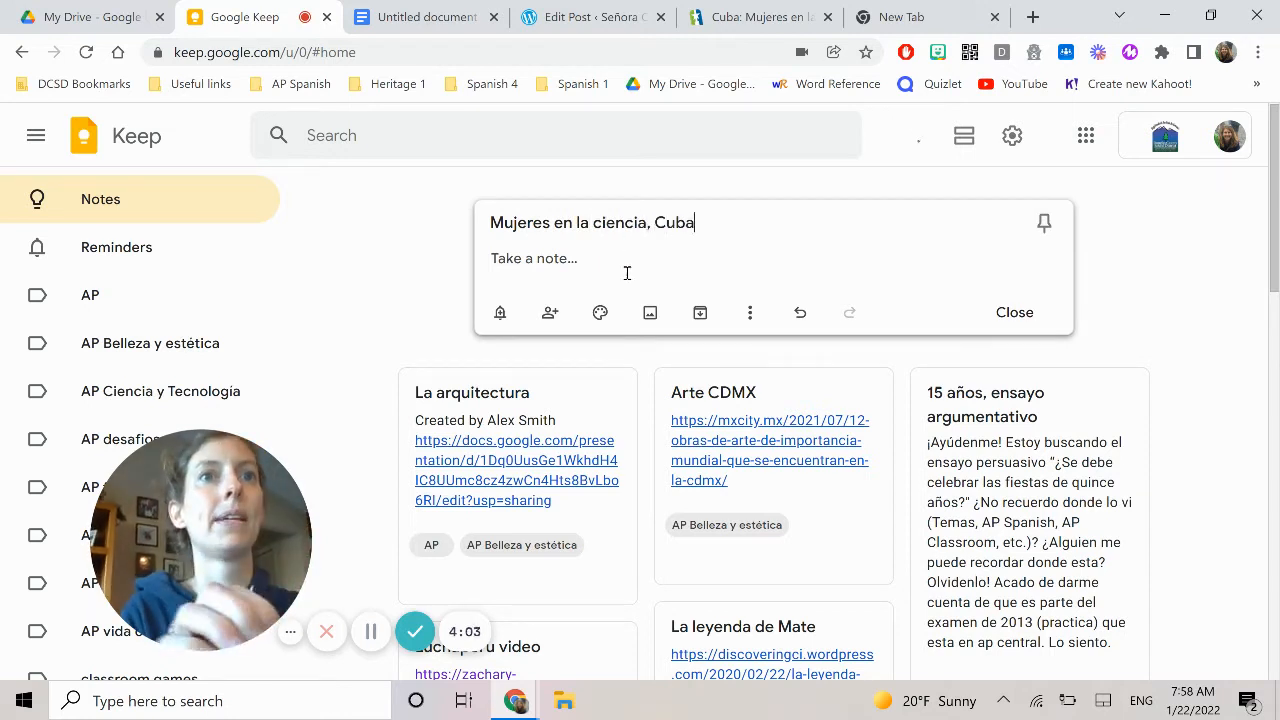
left_click(609, 252)
key("ctrl+v")
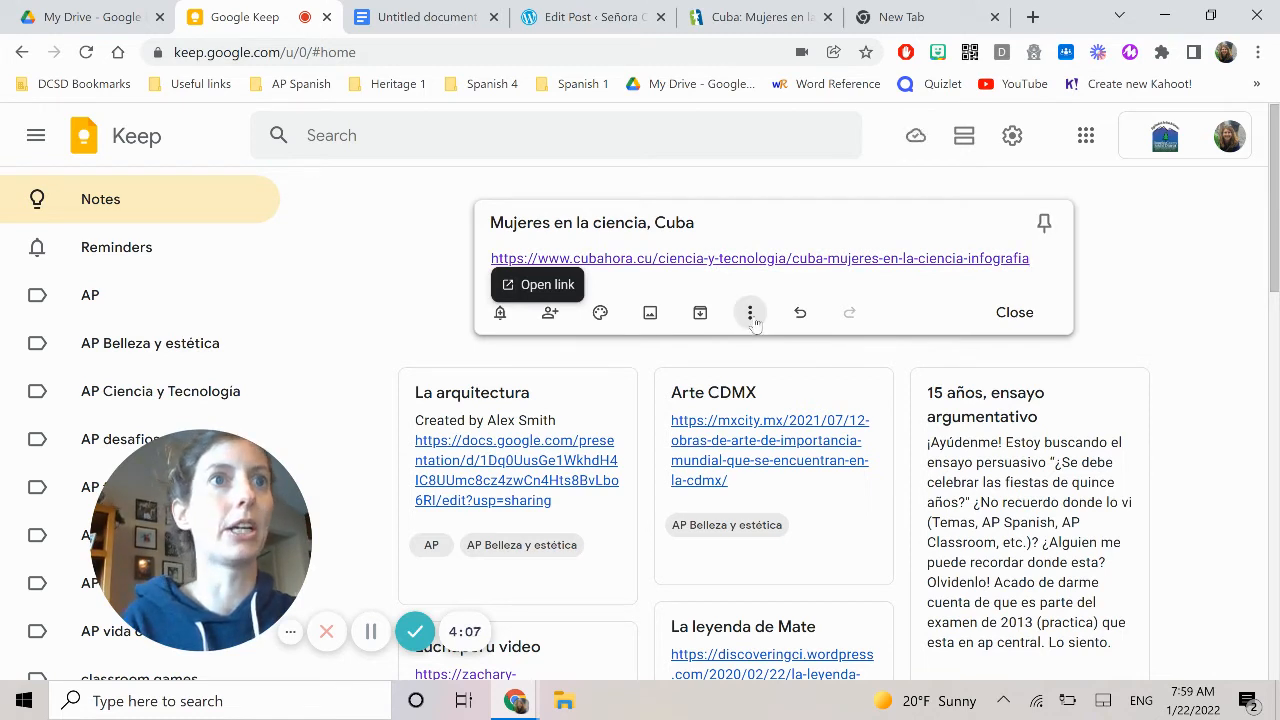
Step: Label the new note "AP Ciencia y Tecnología" and close it
left_click(750, 314)
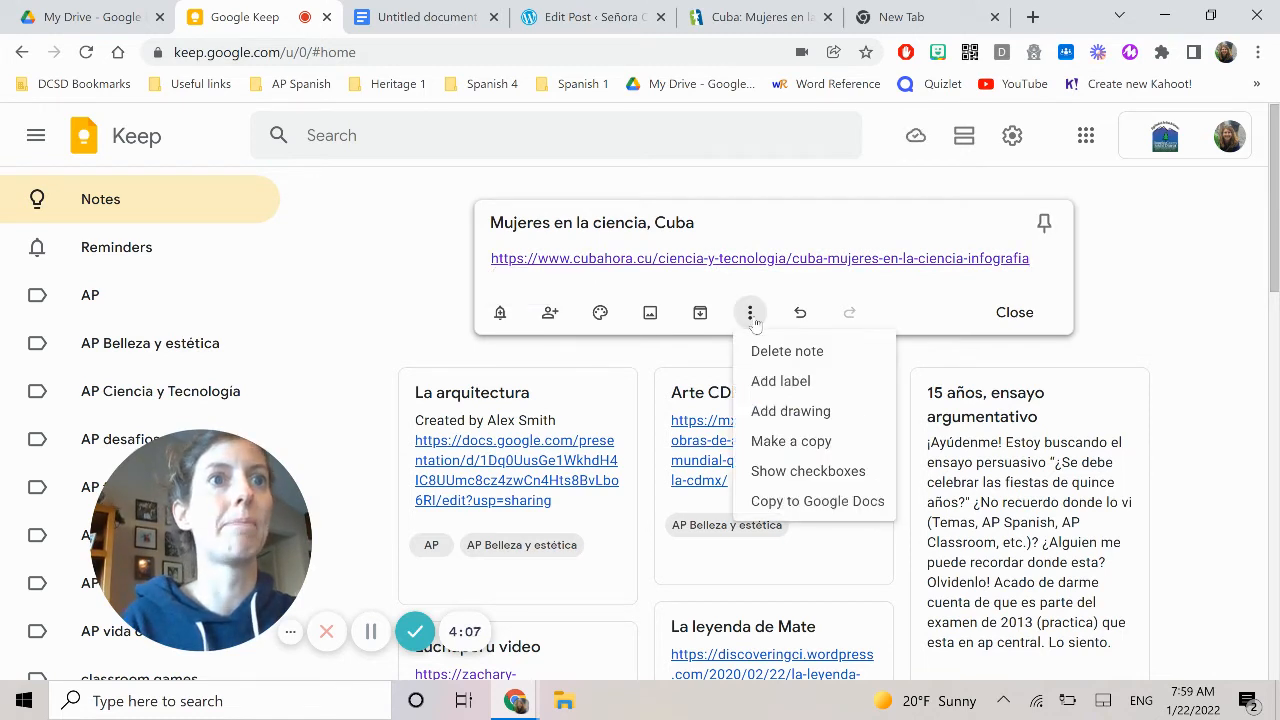
left_click(785, 381)
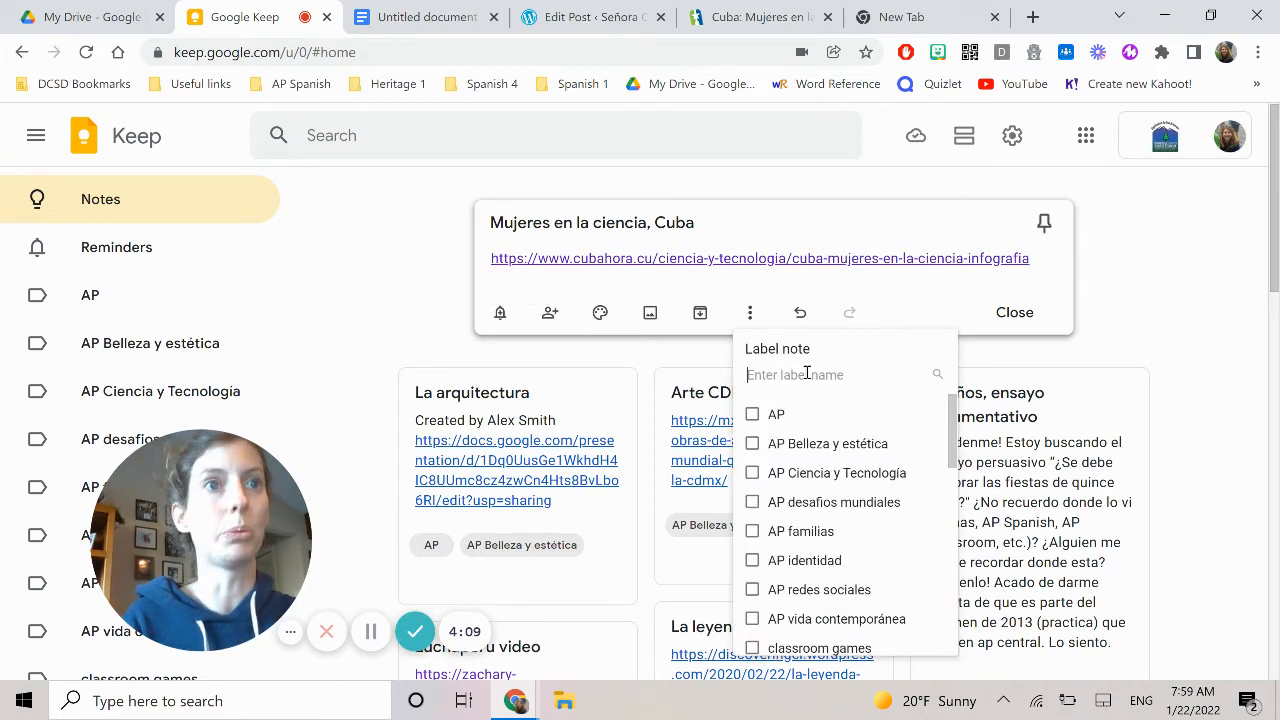
left_click(752, 474)
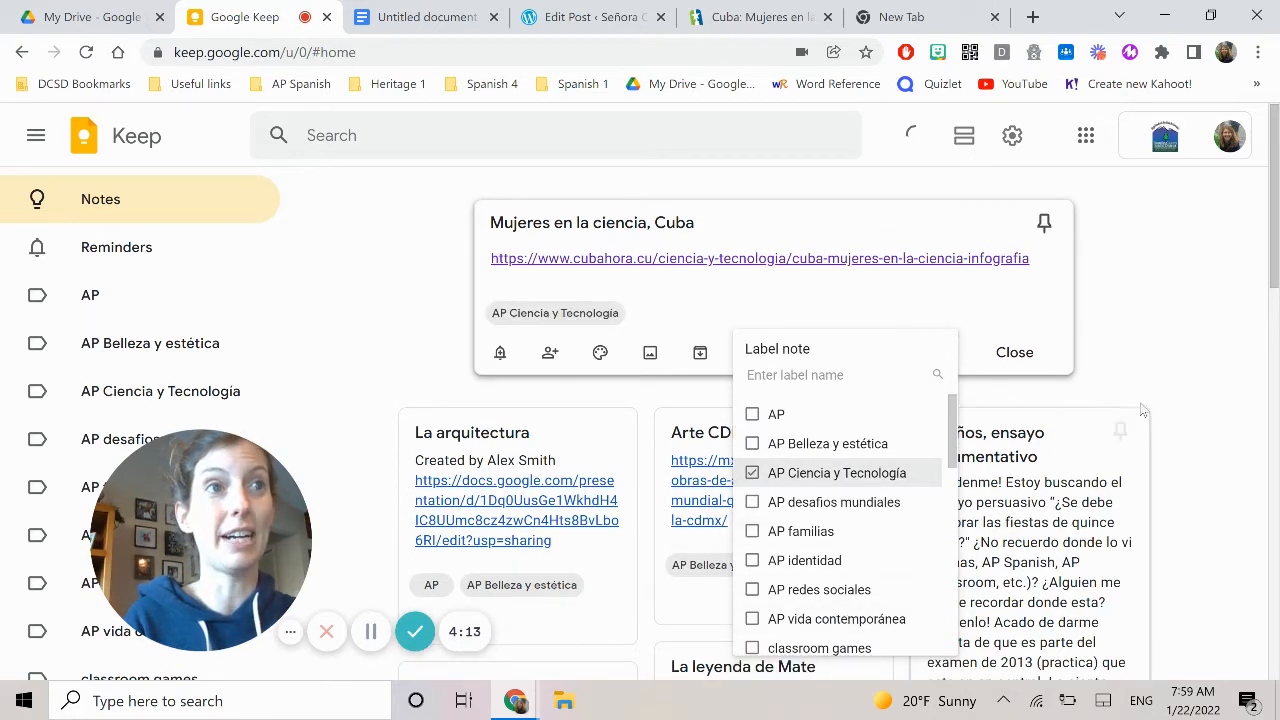
left_click(1133, 328)
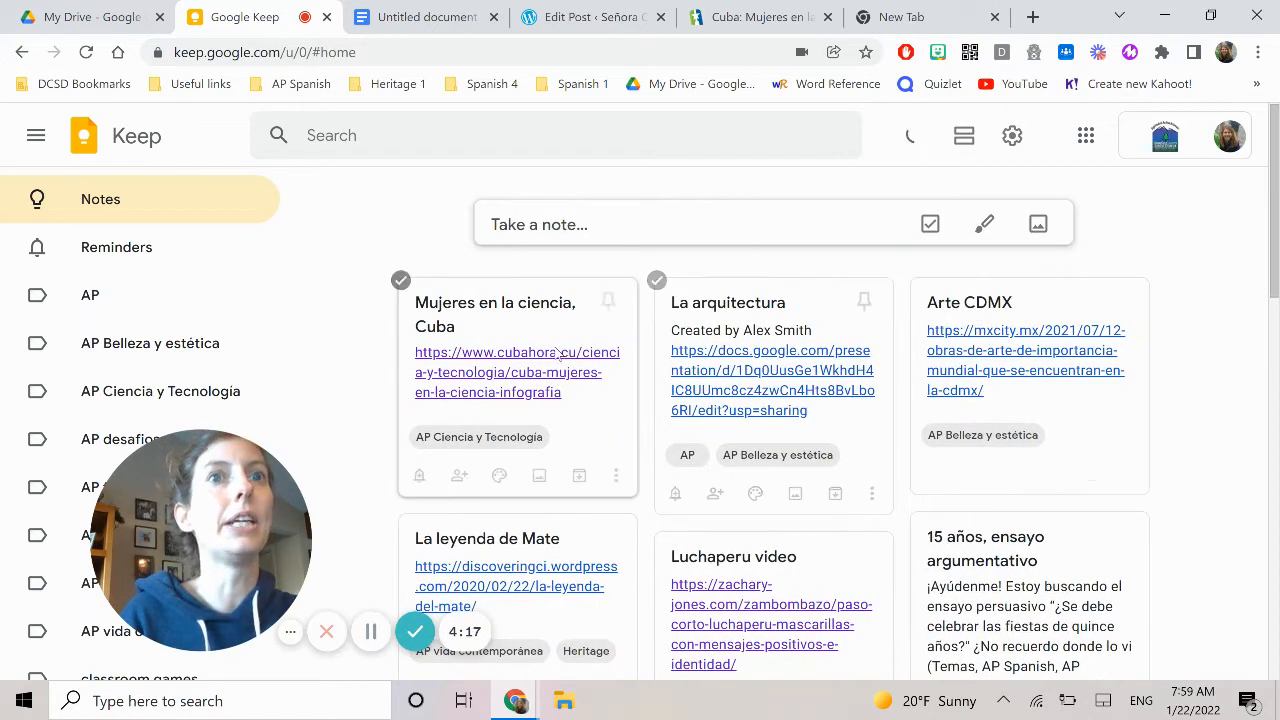
Step: Set the background colour of the "Mujeres en la ciencia, Cuba" note to light blue
left_click(499, 476)
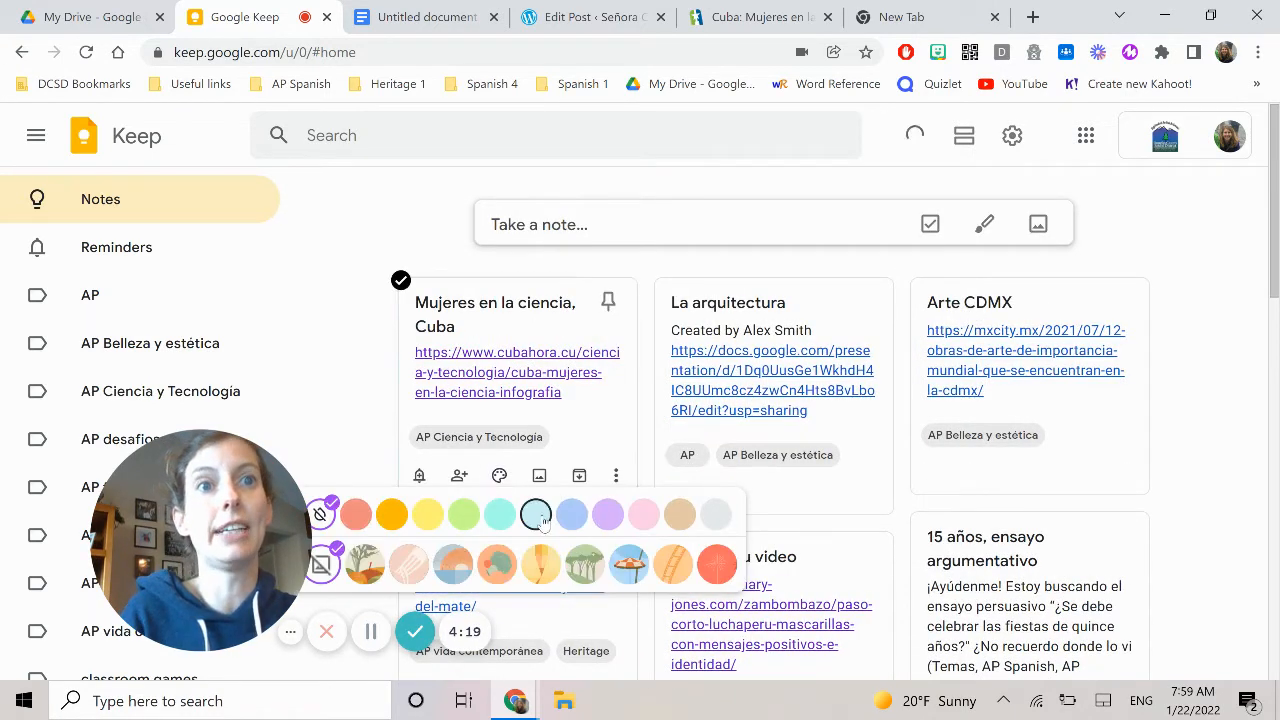
left_click(535, 513)
left_click(362, 370)
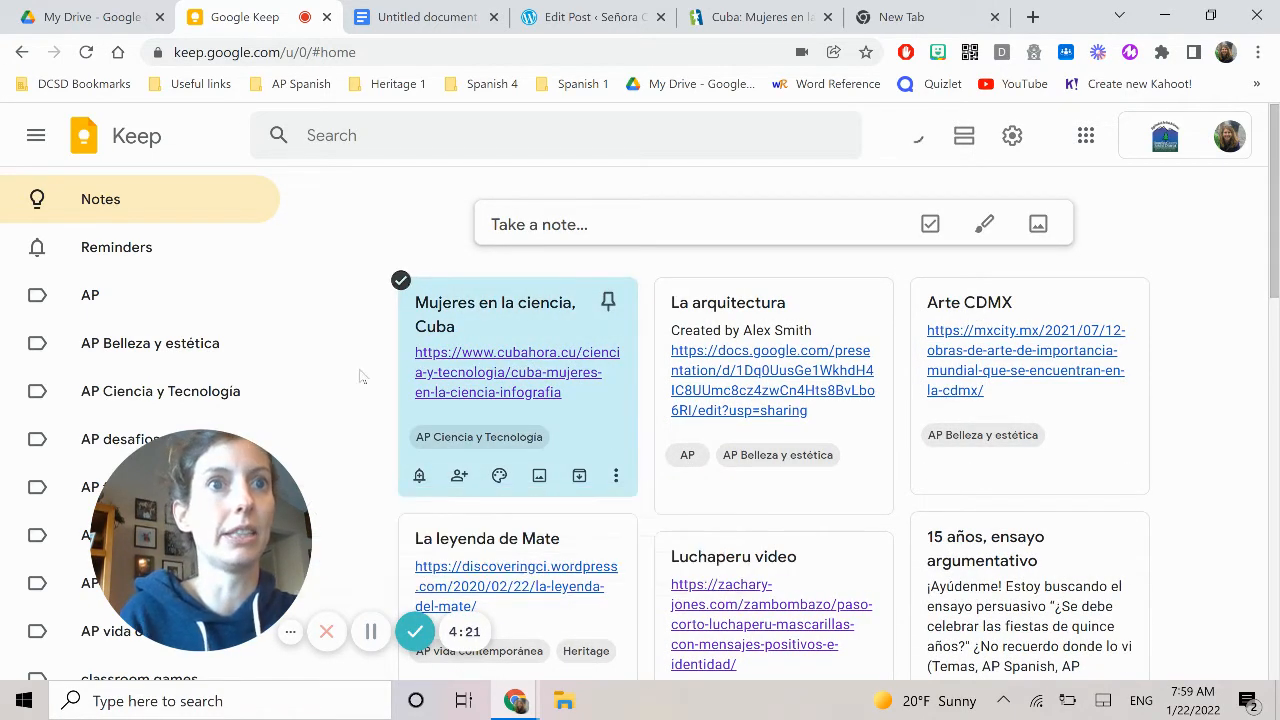
Step: View the collaborator settings of the "Mujeres en la ciencia, Cuba" note and close the note without sharing it
left_click(459, 476)
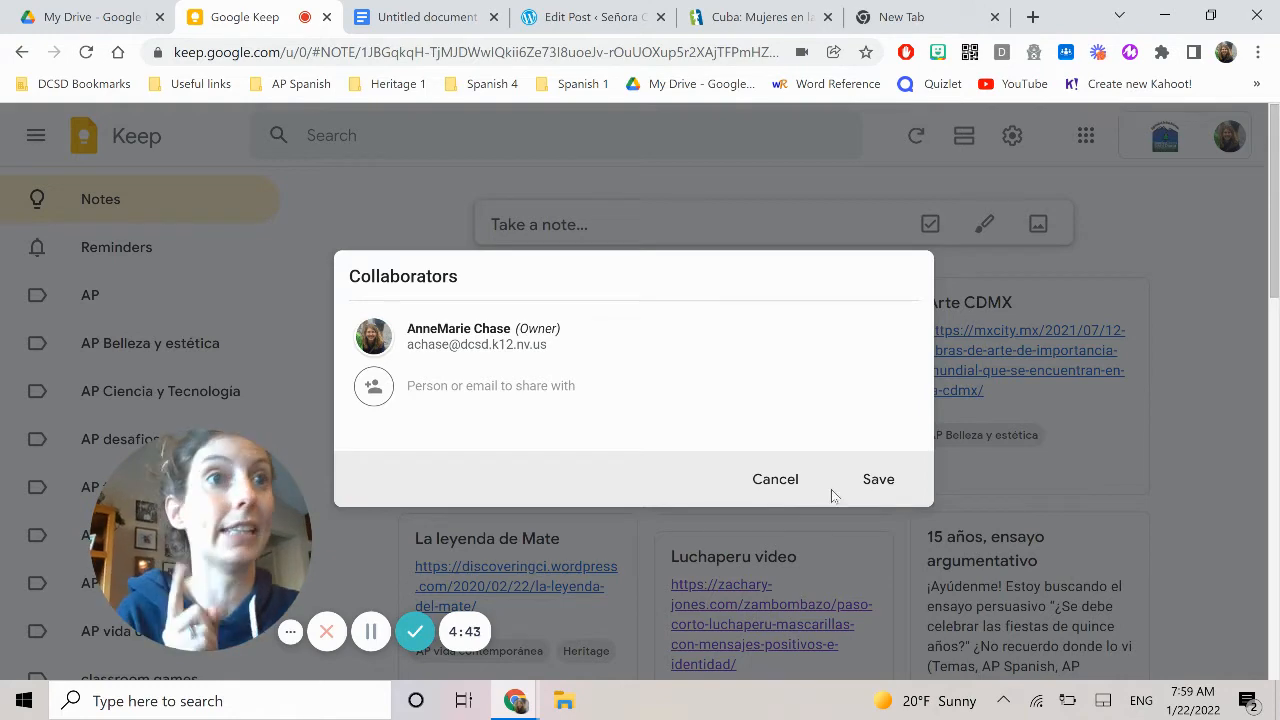
left_click(792, 474)
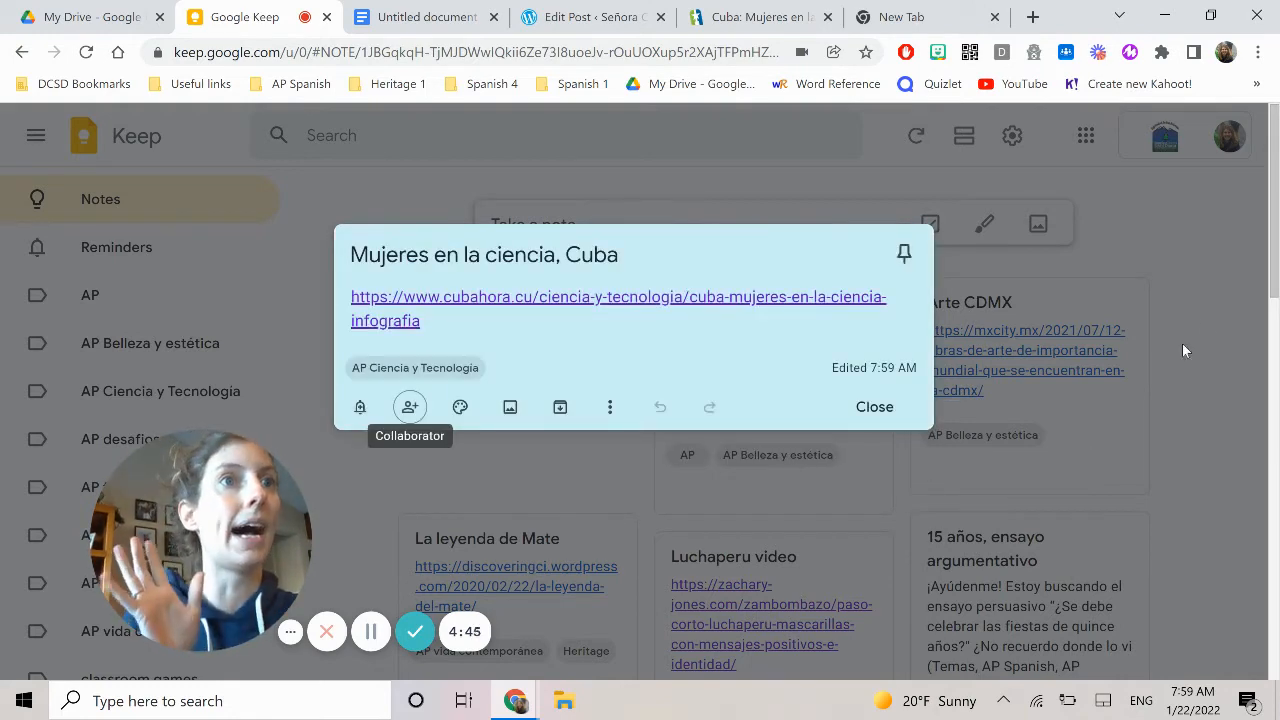
left_click(898, 402)
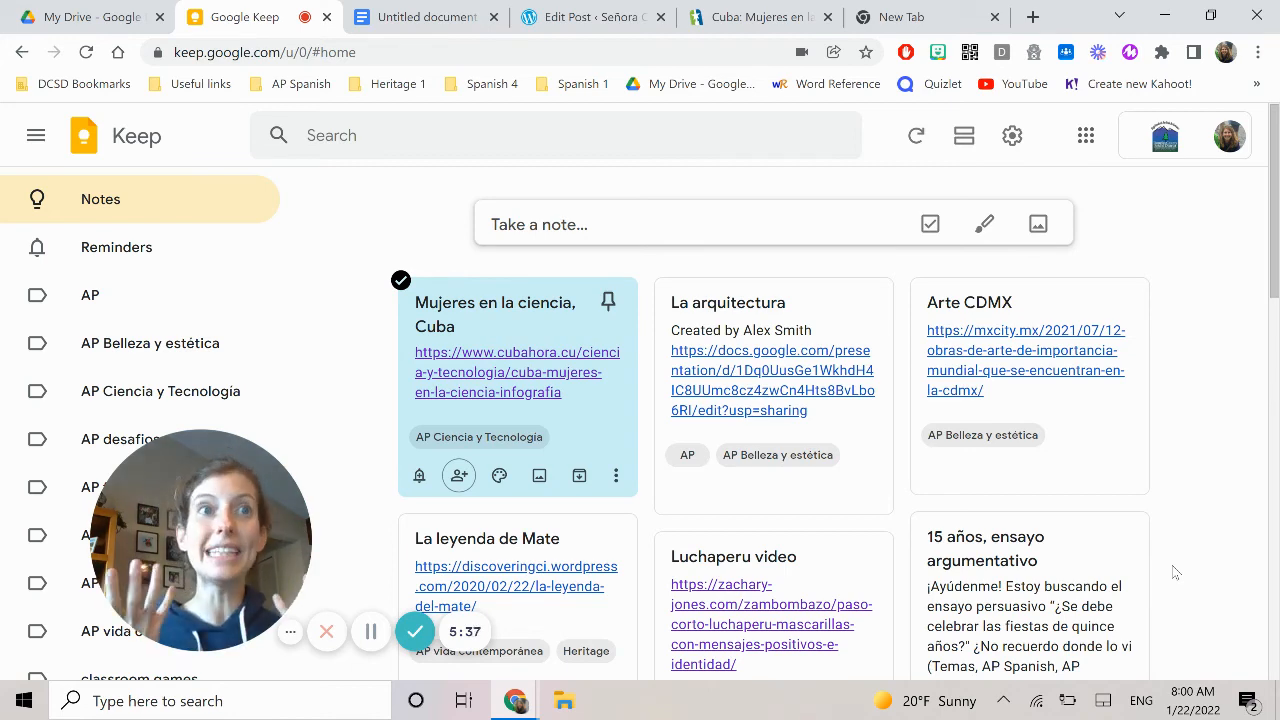
scroll(920, 460, "down", 1)
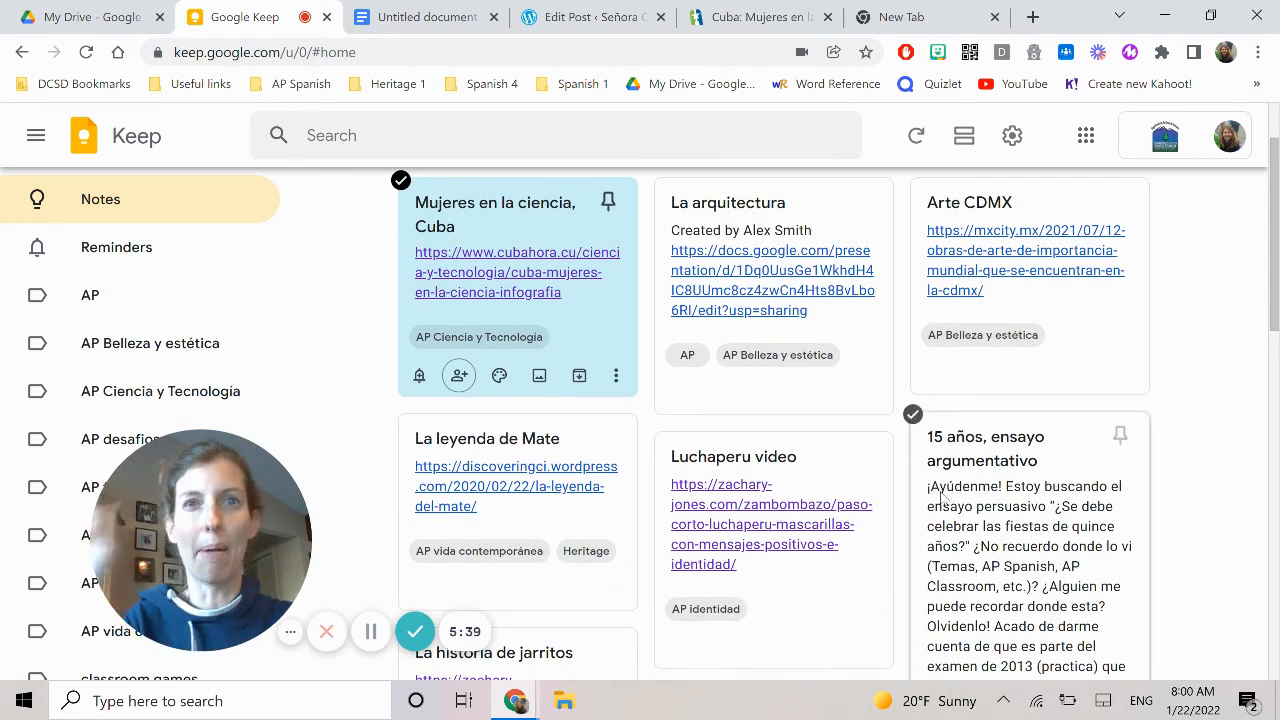
scroll(1240, 500, "down", 1)
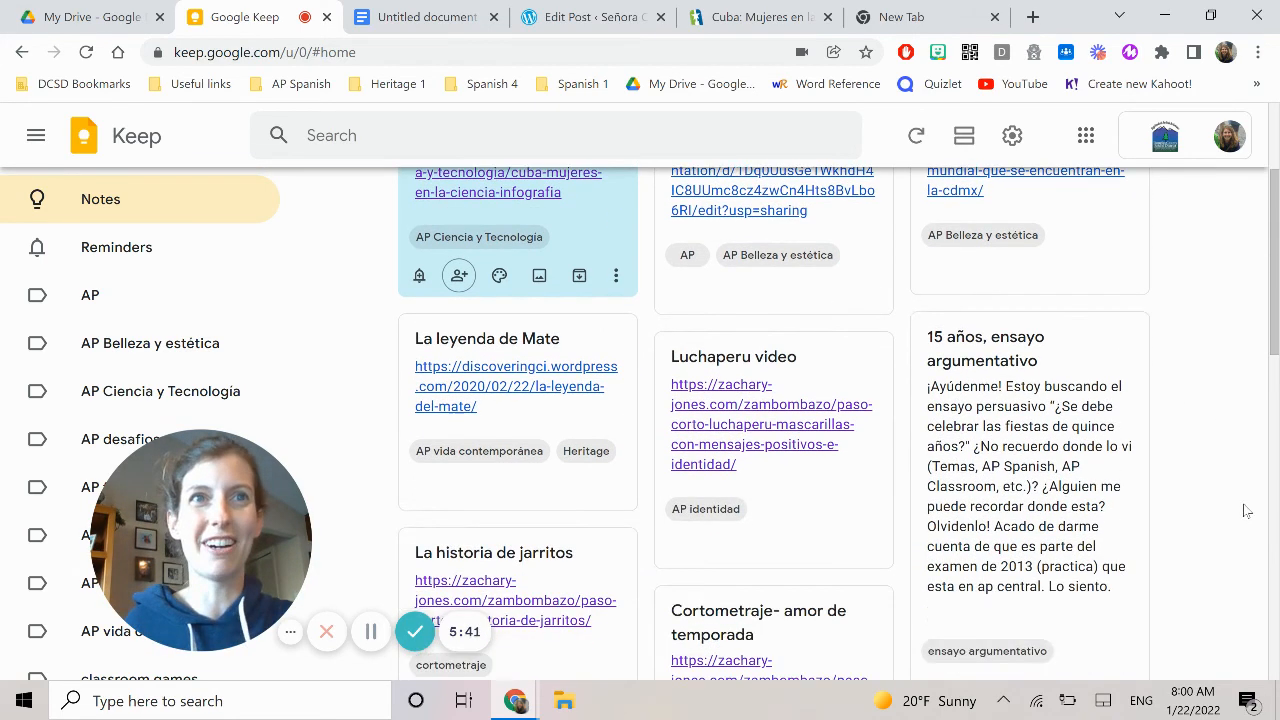